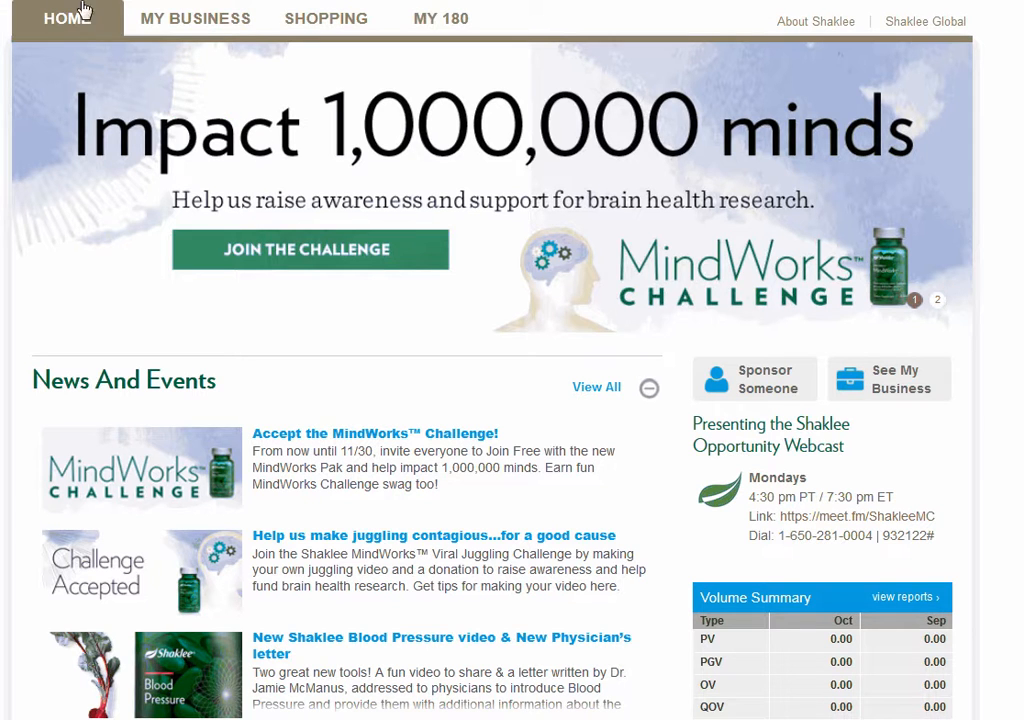
# Open the template management page under Emails & Campaigns and start creating a new template
pyautogui.moveTo(190, 22)
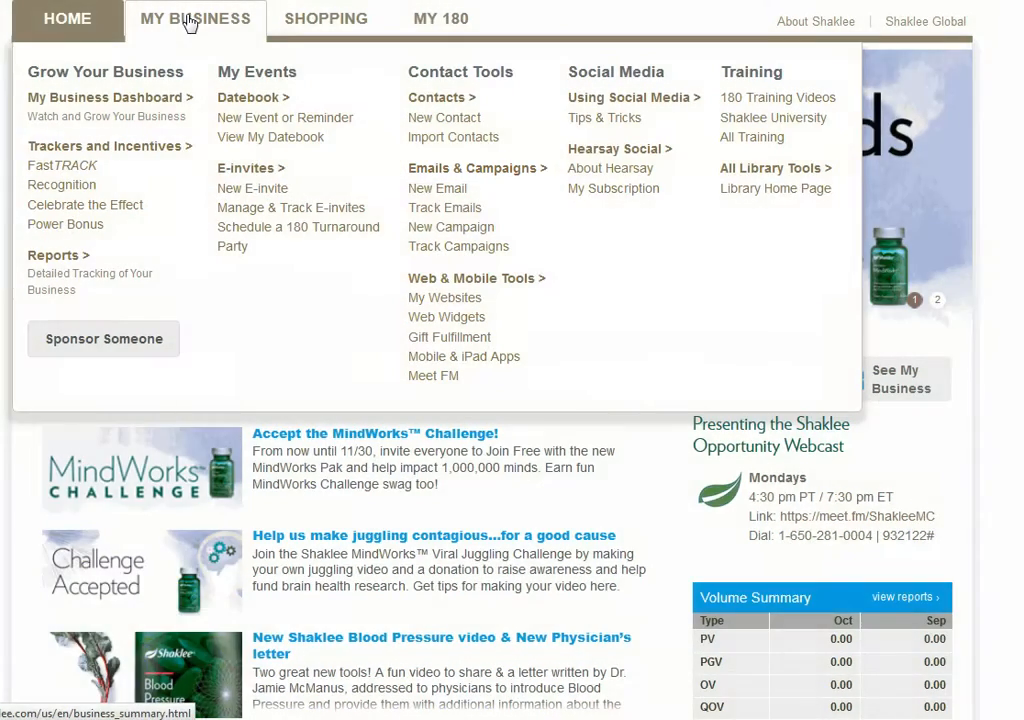
pyautogui.click(456, 174)
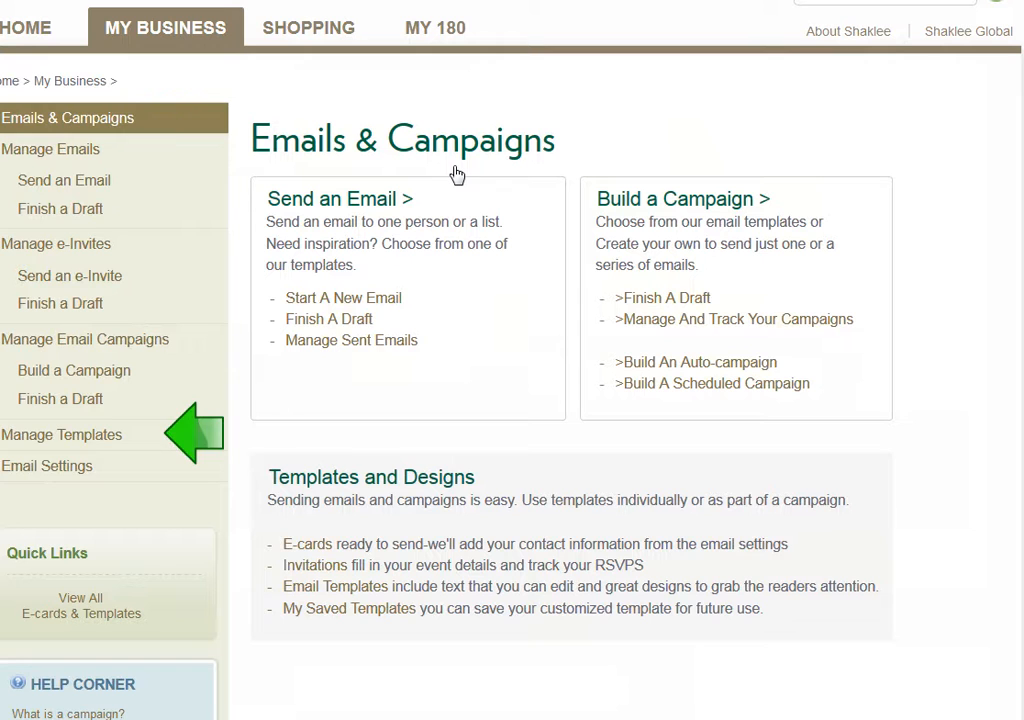
pyautogui.click(58, 436)
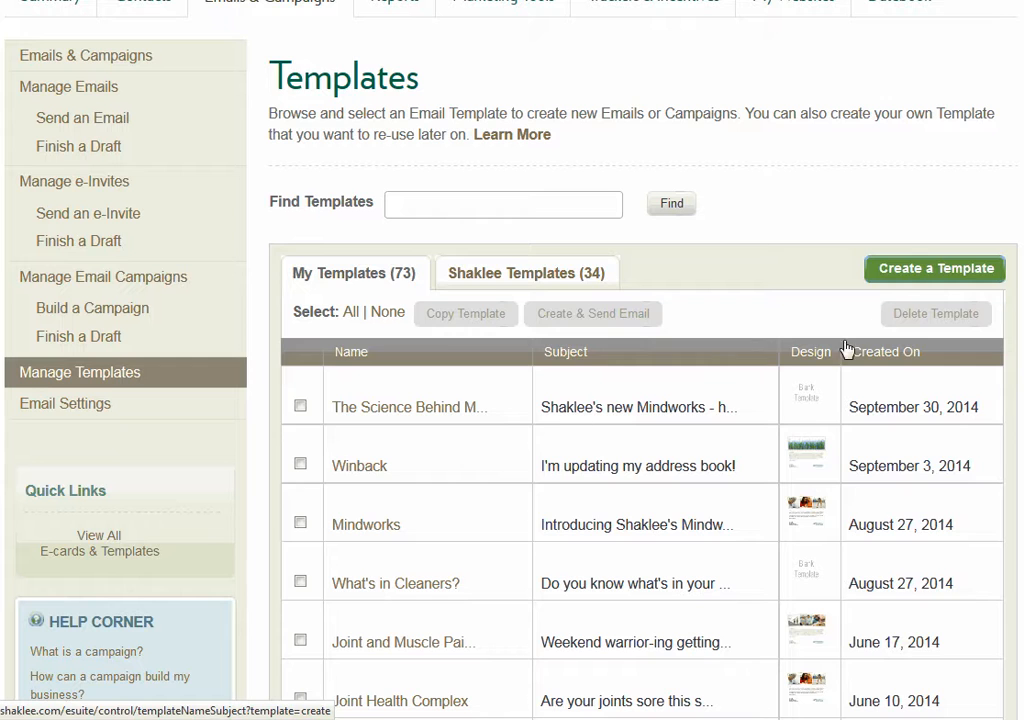
pyautogui.click(903, 272)
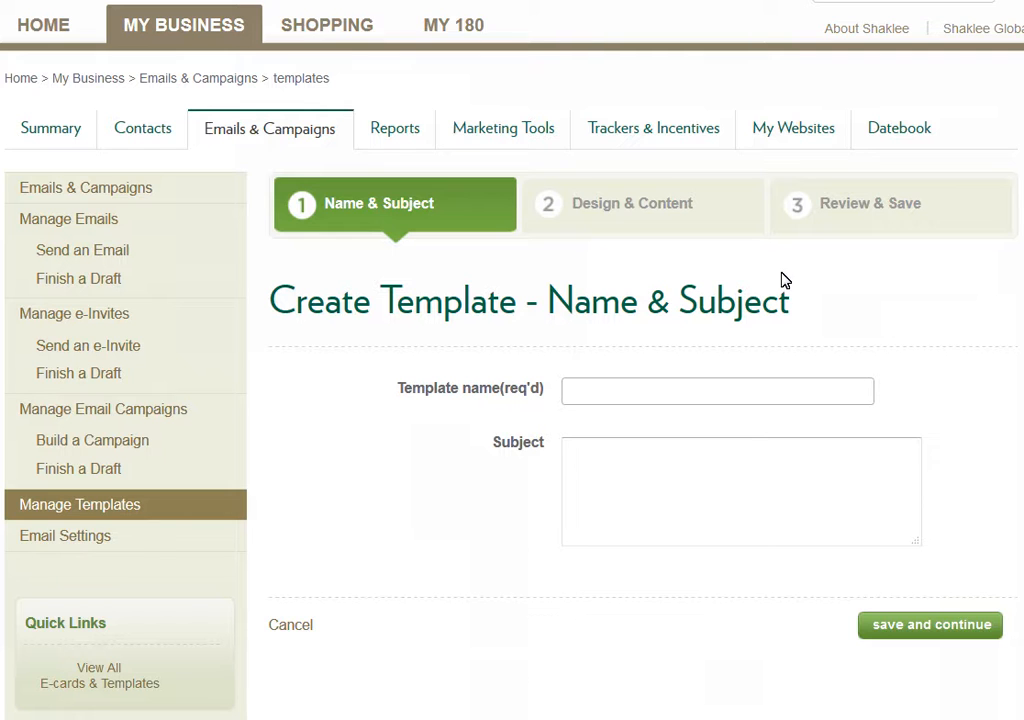
# Name the template "MindWorks", set its subject to "Introducing MindWorks by Shaklee", and save to continue to the design stage
pyautogui.click(581, 391)
pyautogui.write('MindWorks')
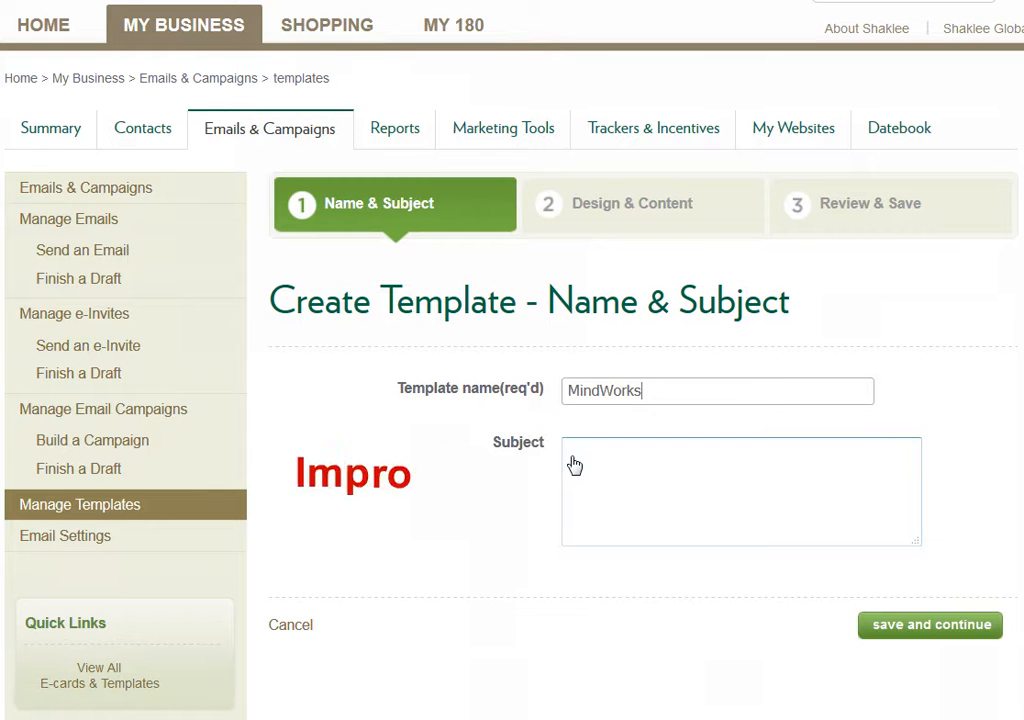
pyautogui.click(574, 465)
pyautogui.write('Introducing MindWorks by Shaklee')
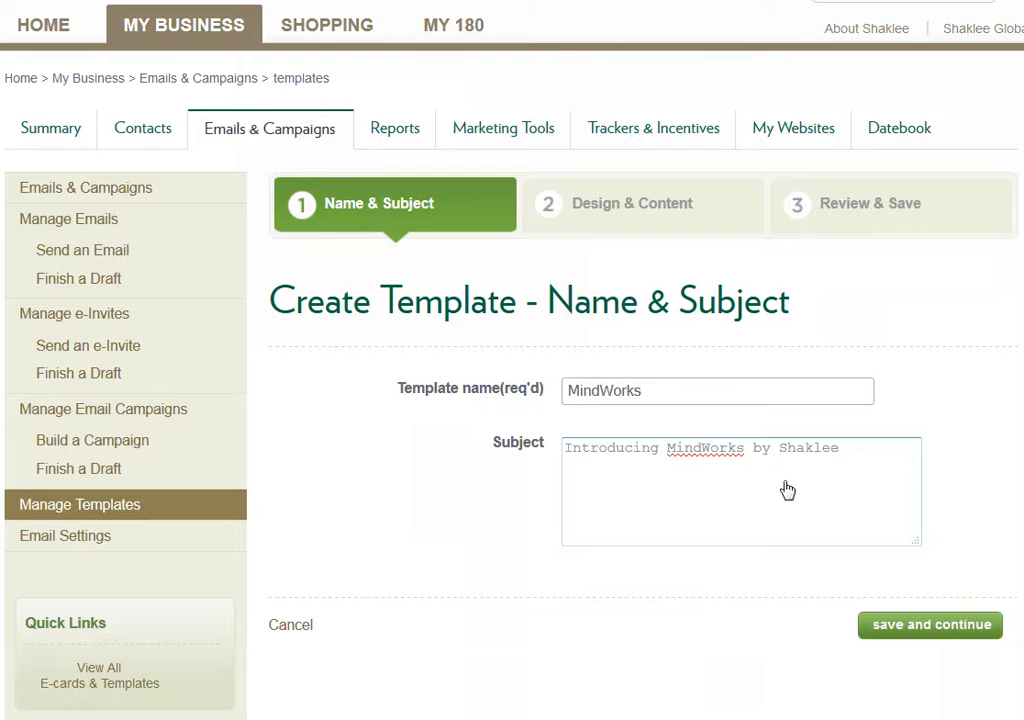
pyautogui.click(919, 628)
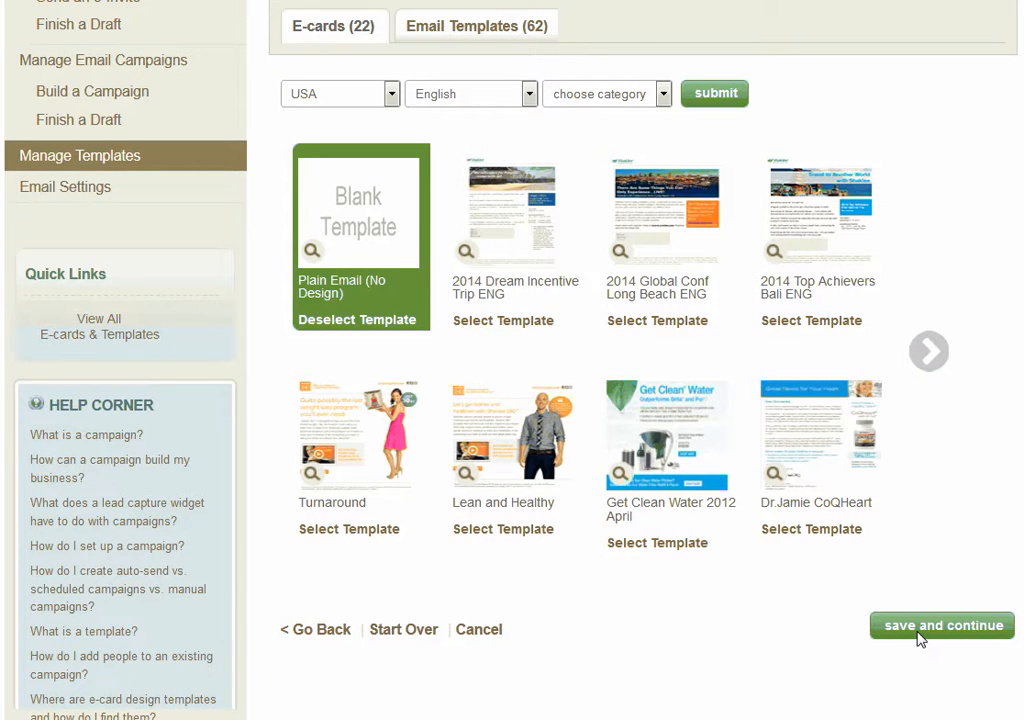
# Choose the Guys and Dads design from the email templates and save to continue to the content stage
pyautogui.click(649, 222)
pyautogui.click(505, 38)
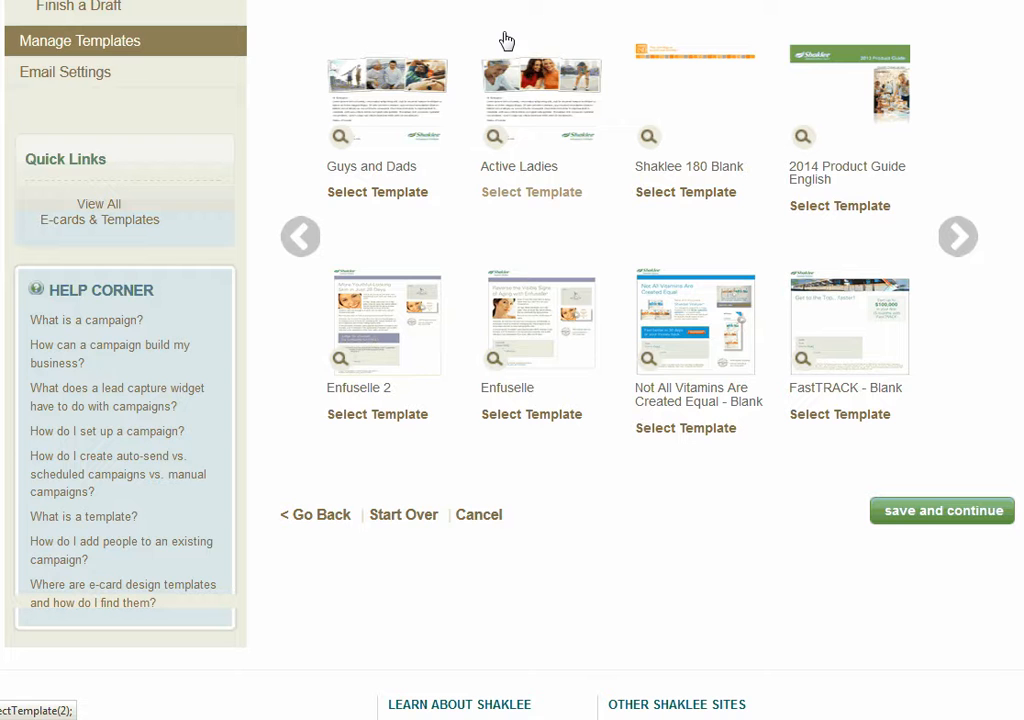
pyautogui.click(392, 194)
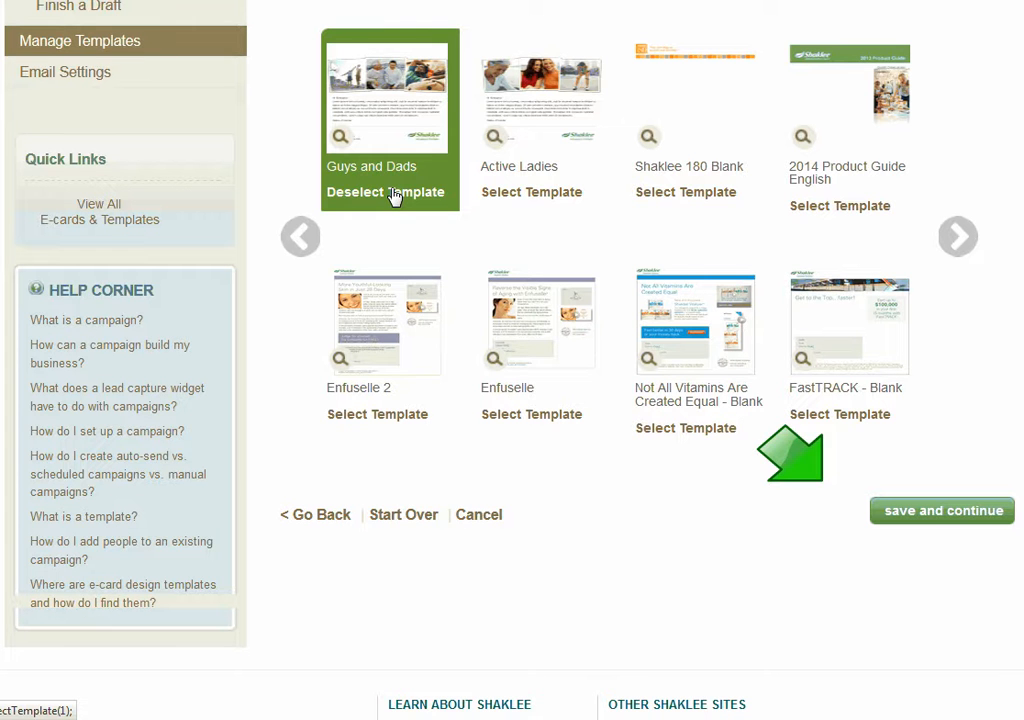
pyautogui.click(942, 511)
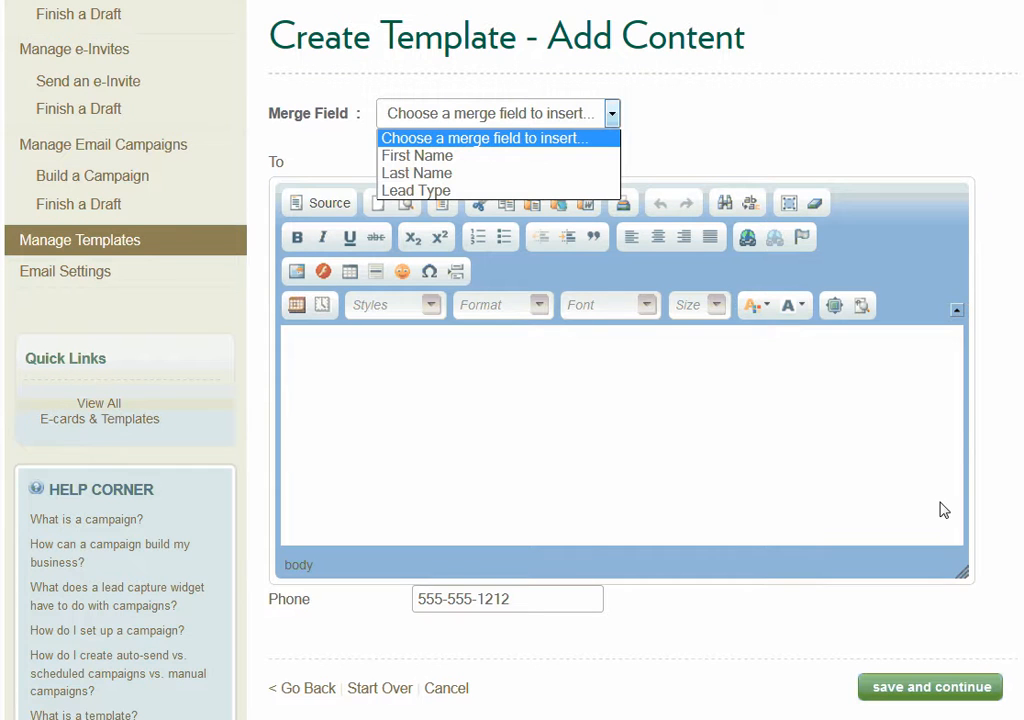
# Insert the First Name merge field and move it from the body into the To field so it reads "[$firstName$]!"
pyautogui.click(573, 161)
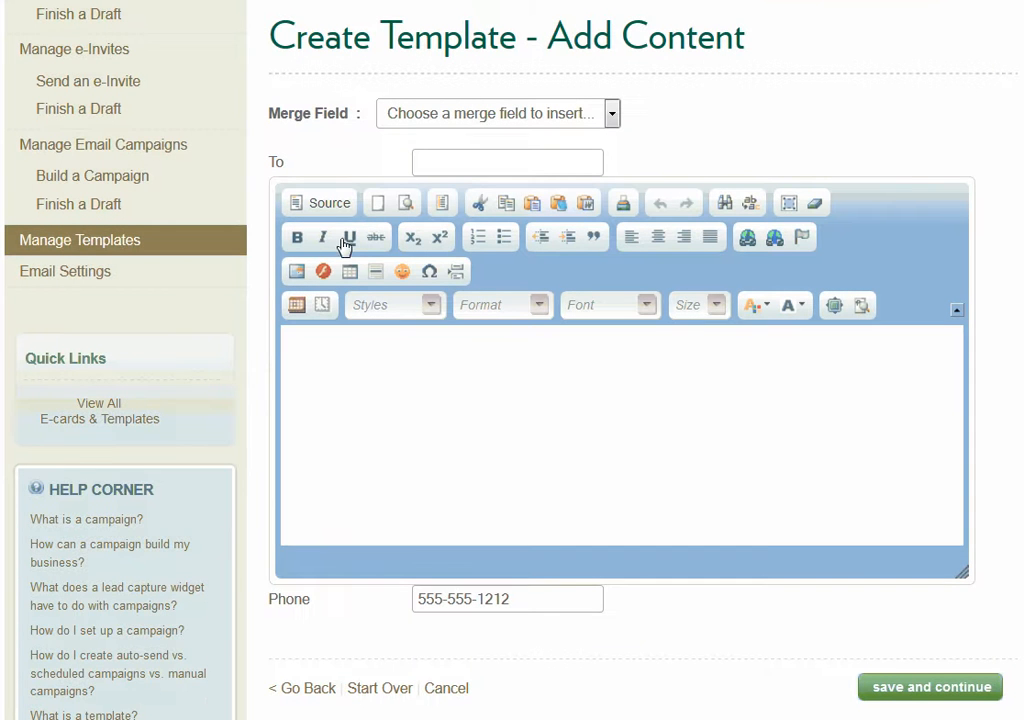
pyautogui.click(317, 354)
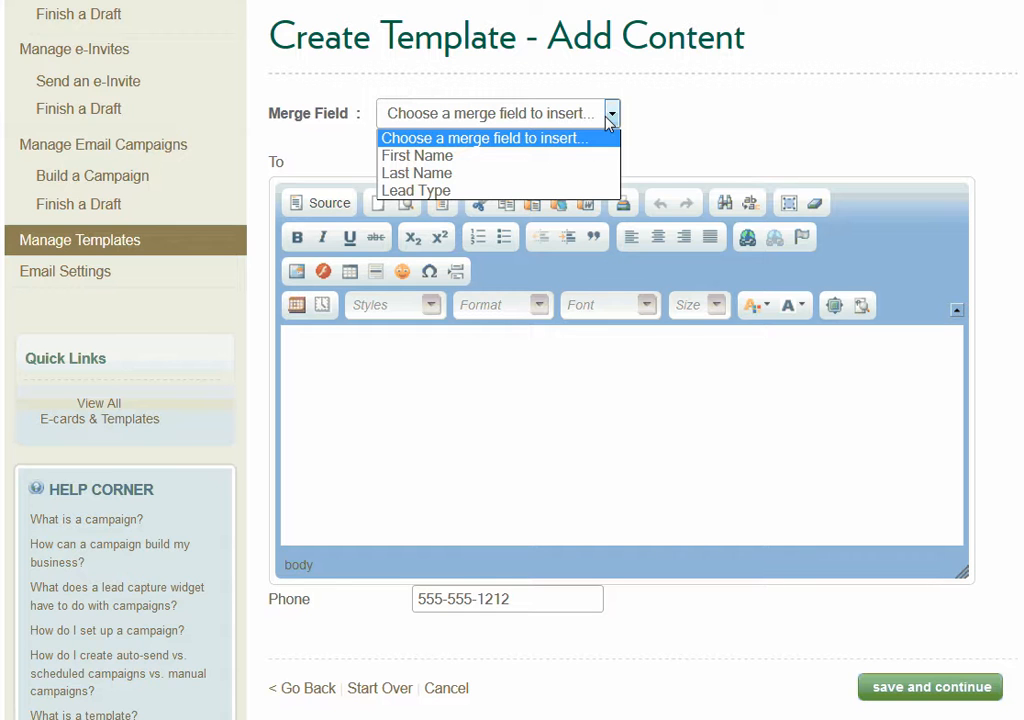
pyautogui.click(600, 155)
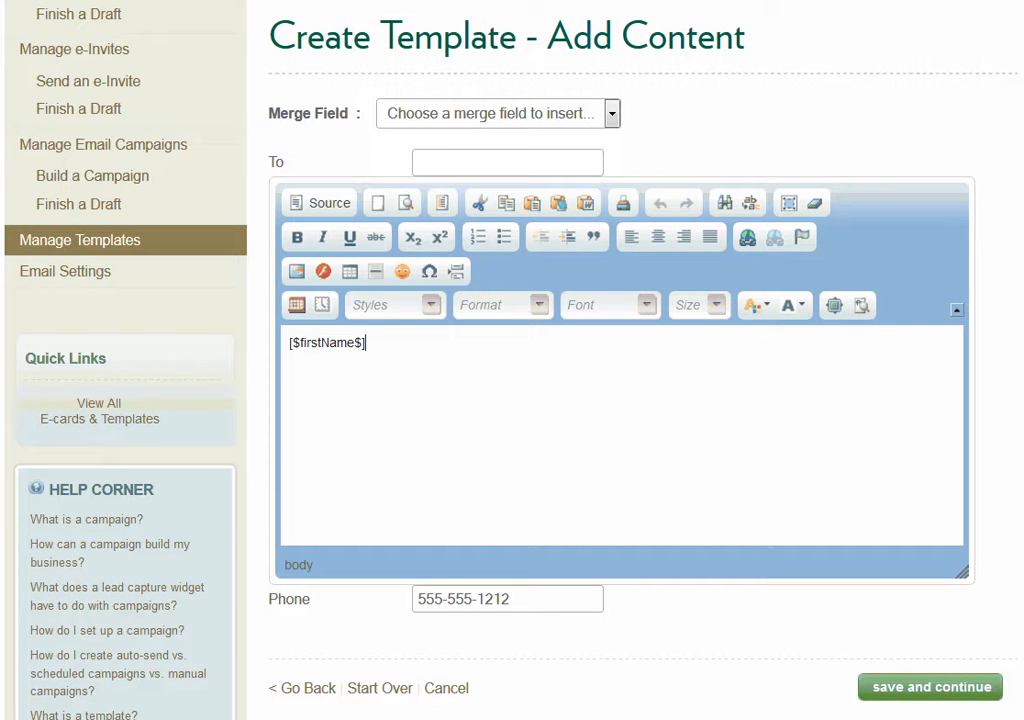
pyautogui.hotkey('ctrl', 'a')
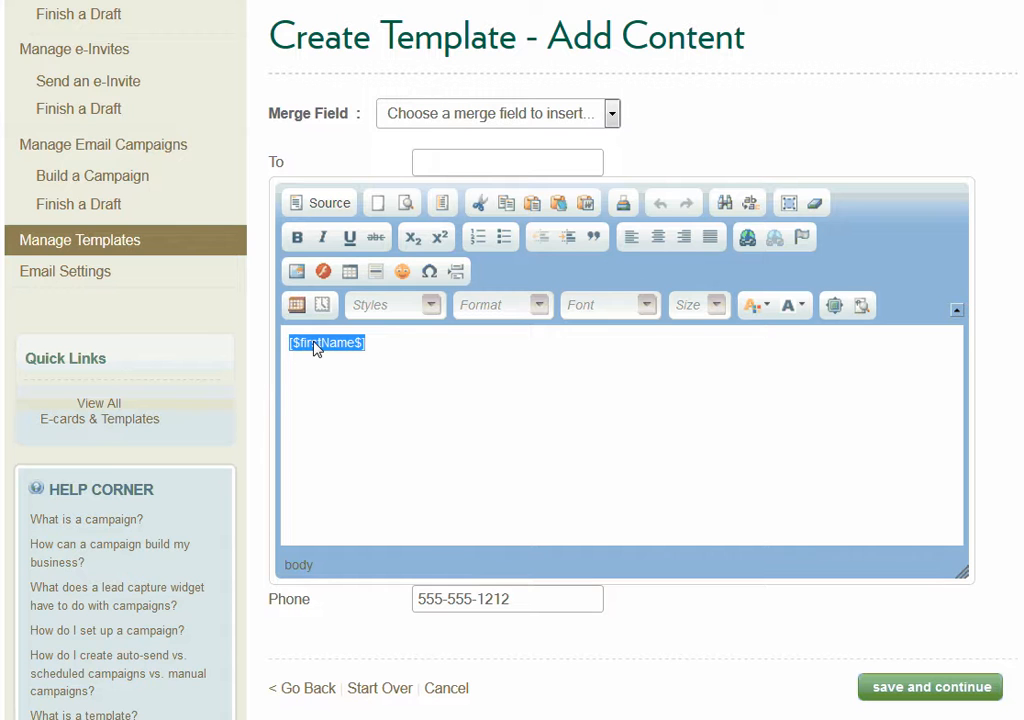
pyautogui.hotkey('ctrl', 'x')
pyautogui.click(423, 163)
pyautogui.hotkey('ctrl', 'v')
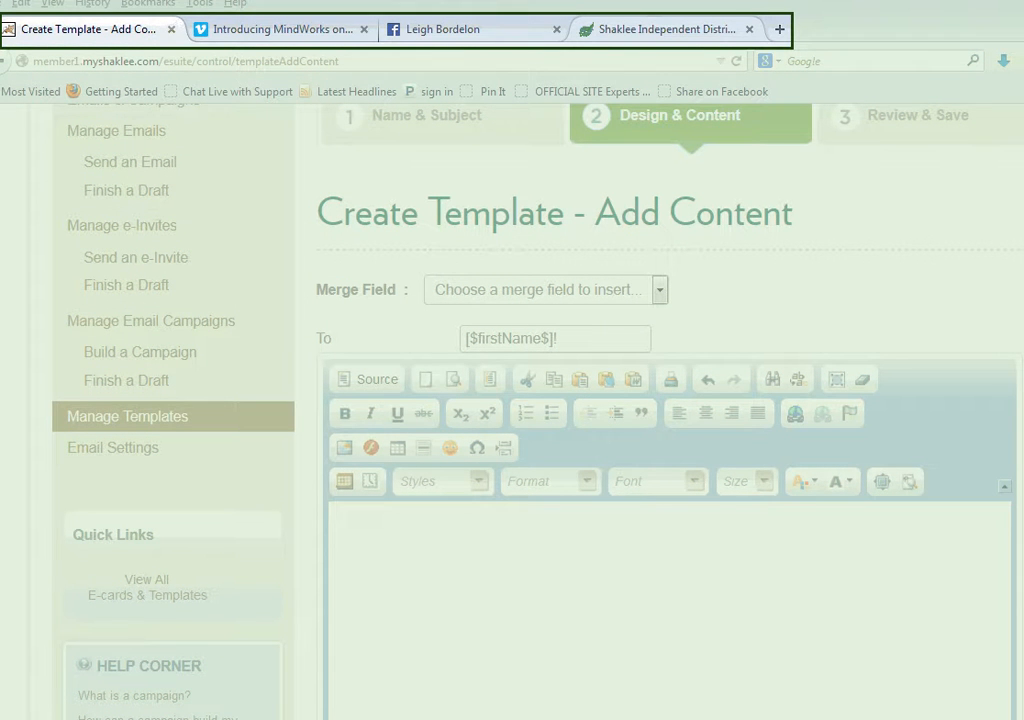
# Copy the two overview paragraphs from the MindWorks product page and paste them into the template body
pyautogui.click(300, 30)
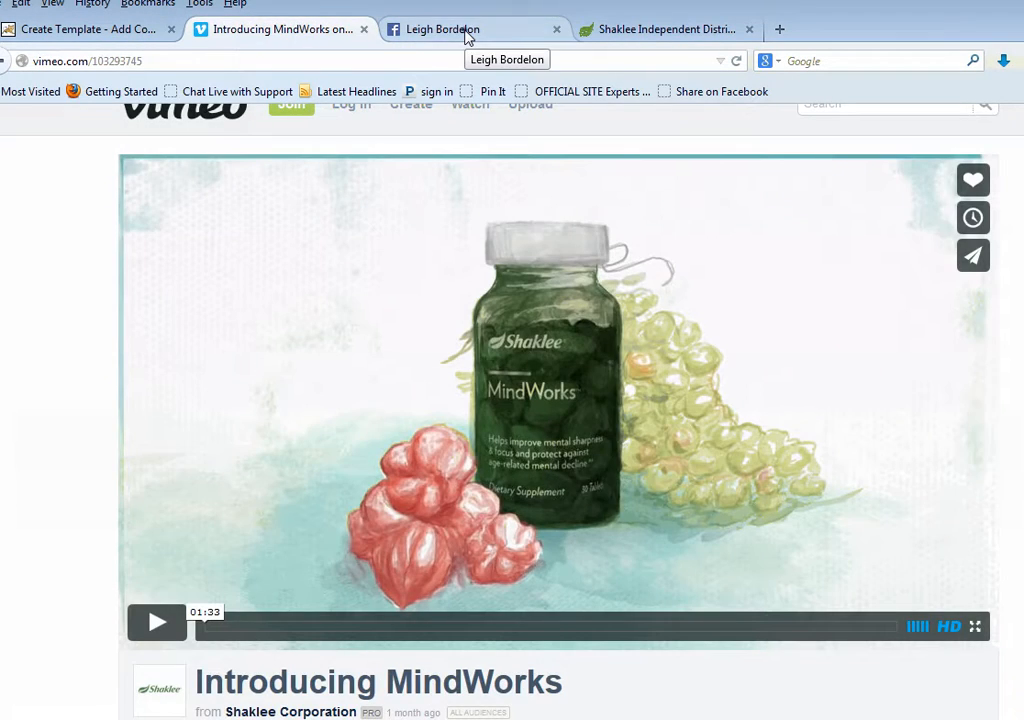
pyautogui.click(464, 34)
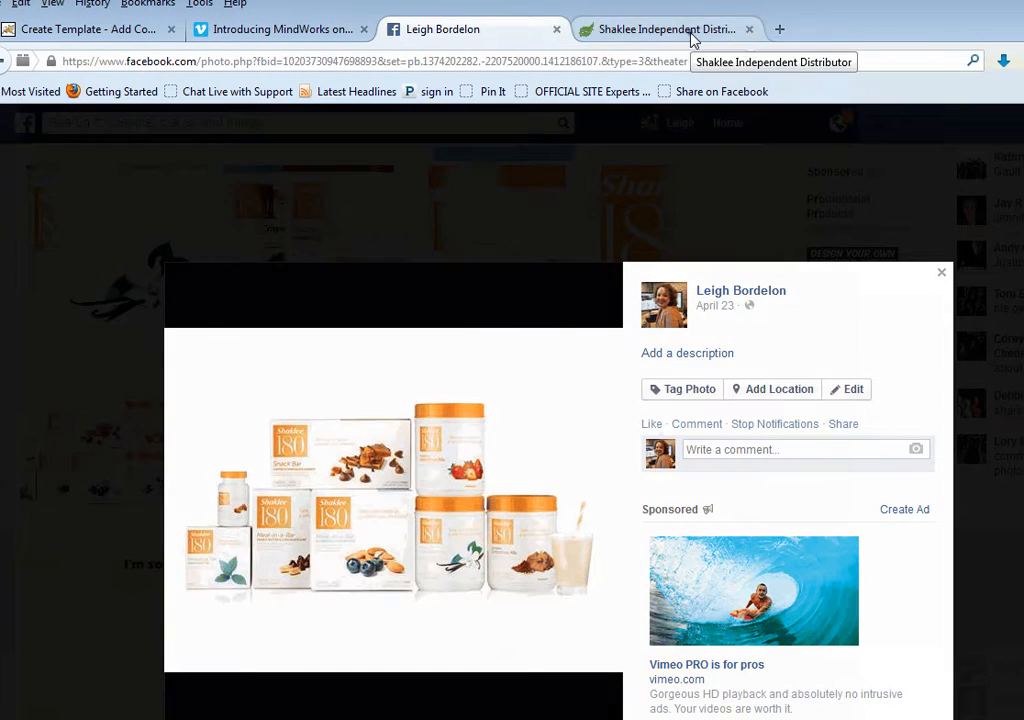
pyautogui.click(693, 38)
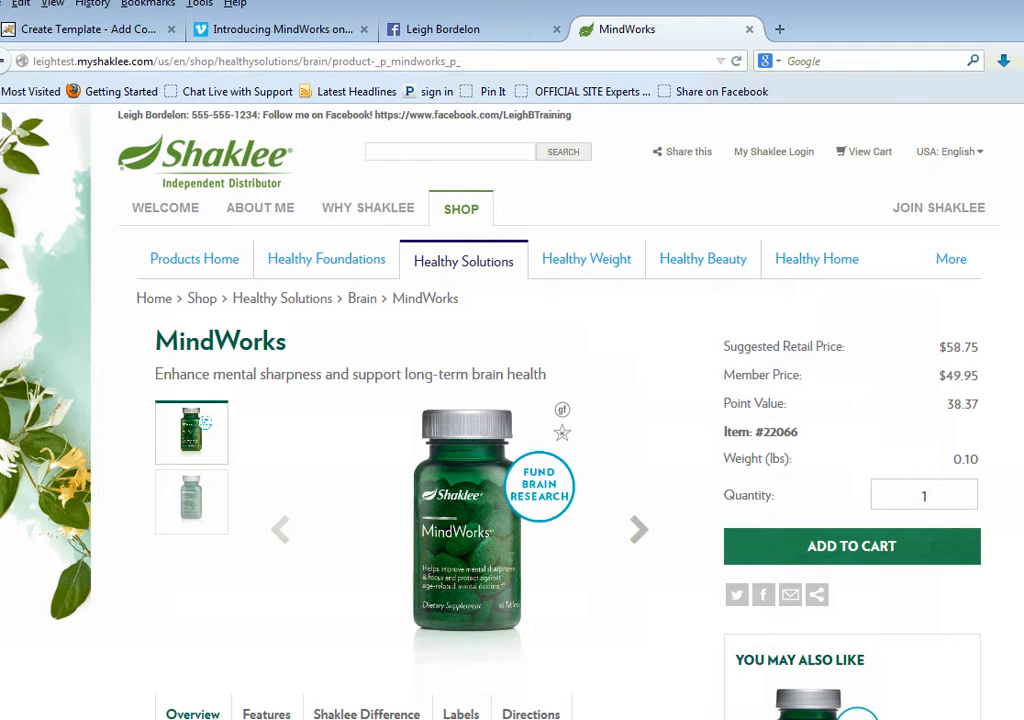
pyautogui.scroll(-5, 694, 412)
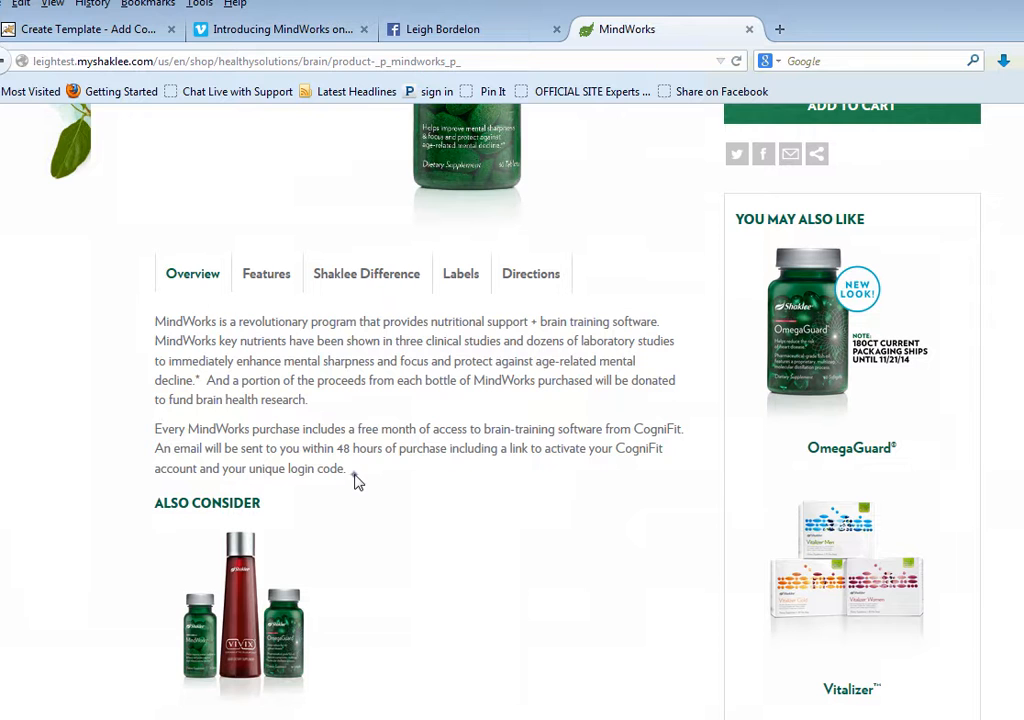
pyautogui.moveTo(357, 483); pyautogui.dragTo(162, 300)
pyautogui.rightClick(203, 338)
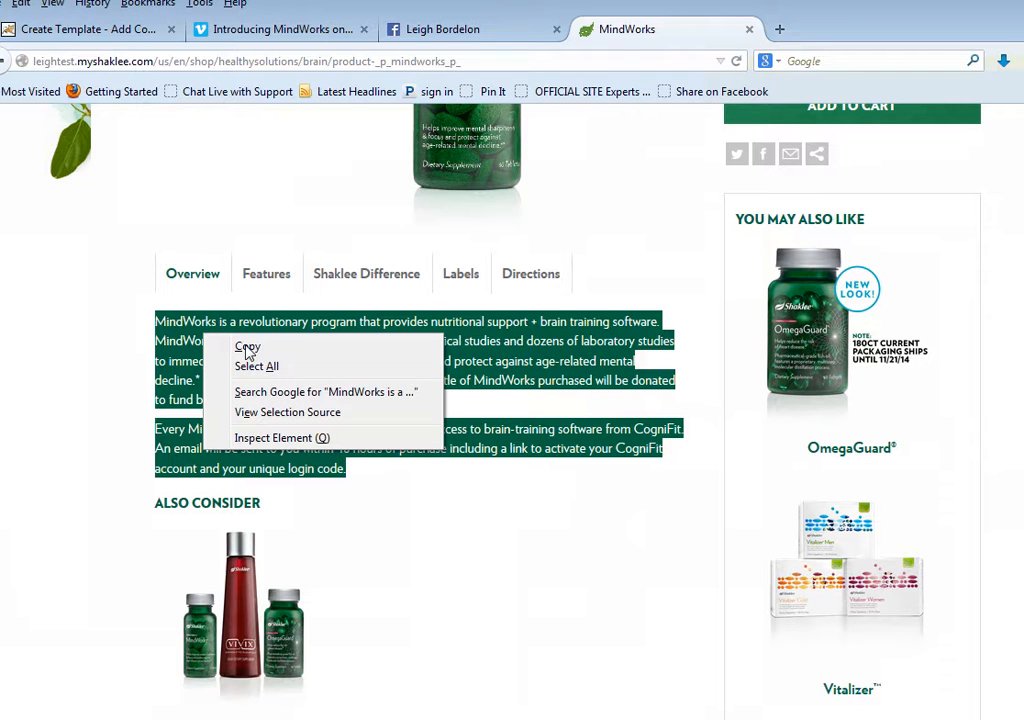
pyautogui.click(248, 350)
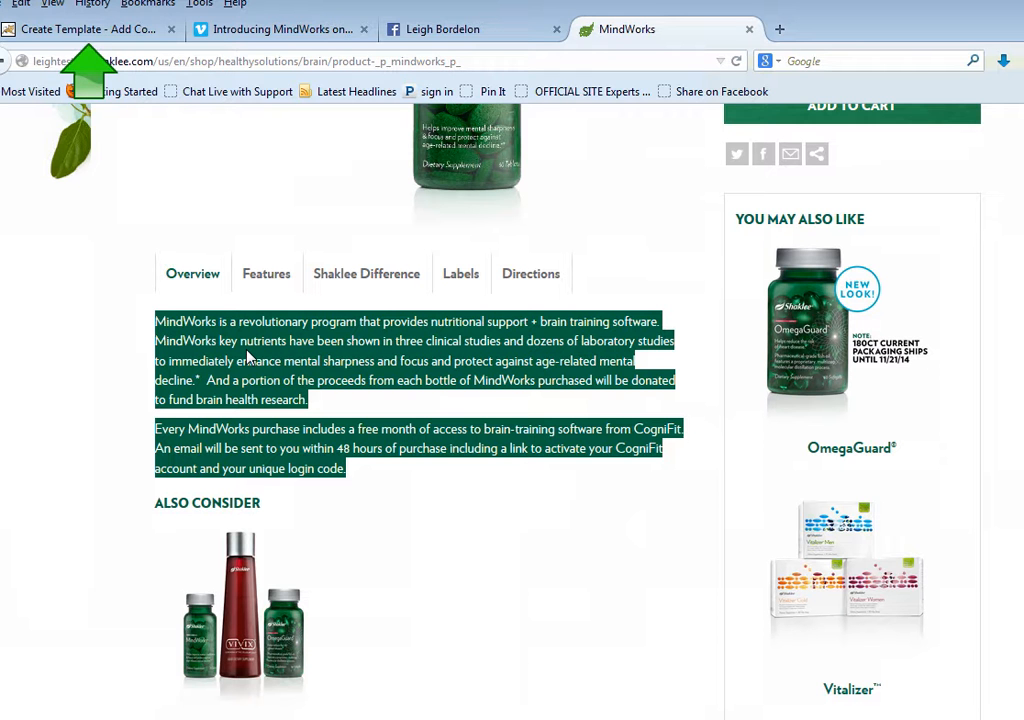
pyautogui.click(116, 40)
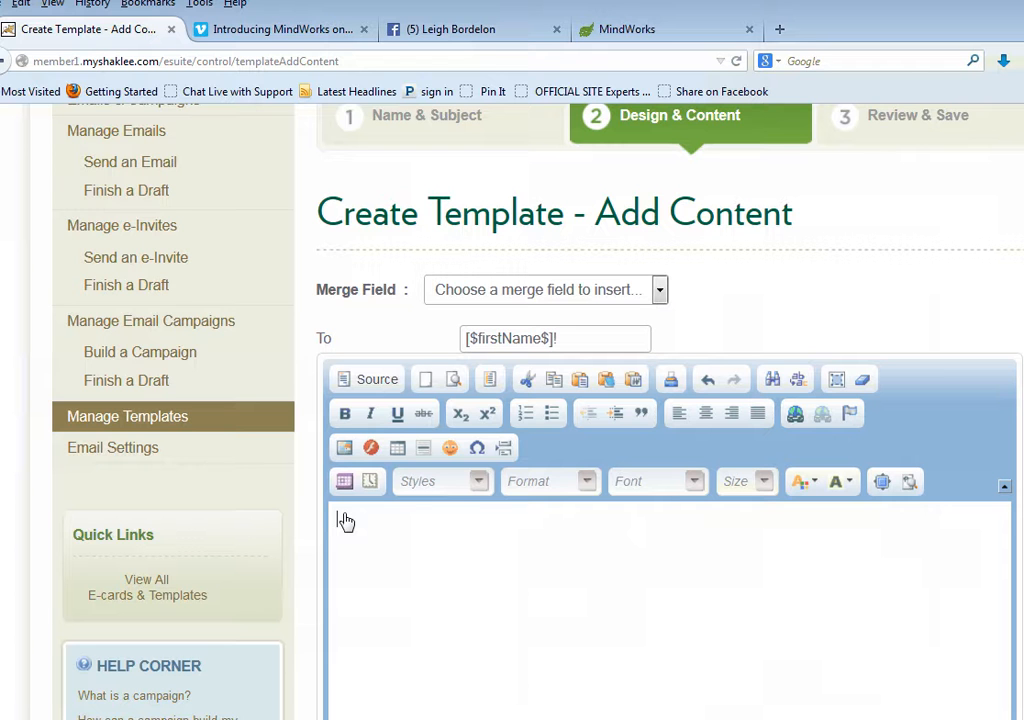
pyautogui.hotkey('ctrl', 'v')
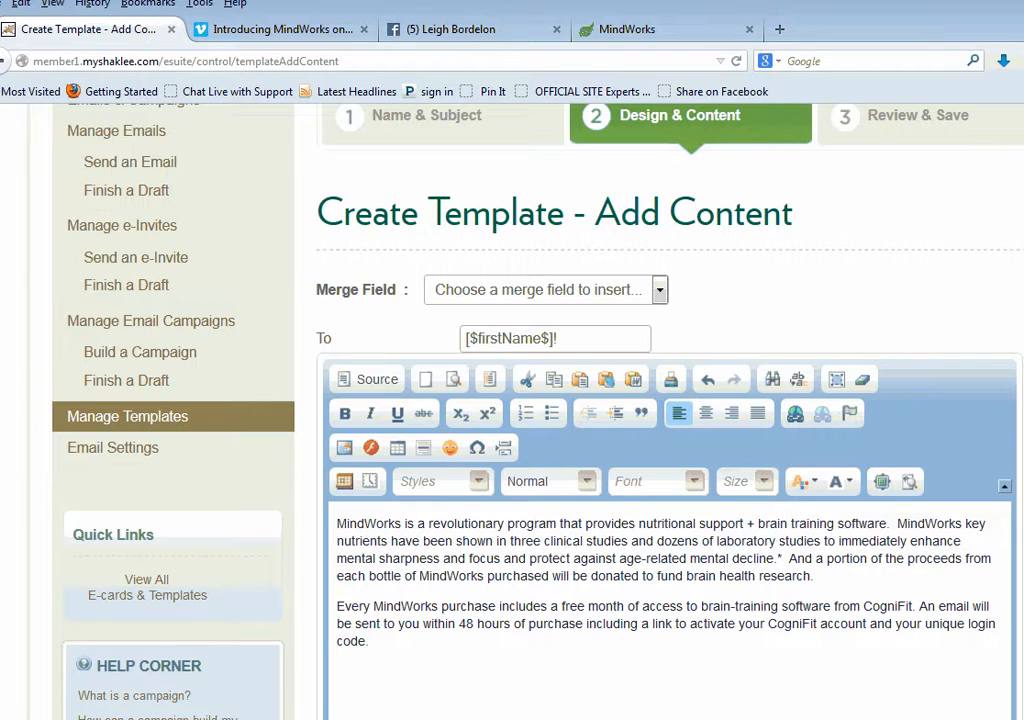
# Select the first word "MindWorks" in the template body and copy the web address of the MindWorks product page
pyautogui.moveTo(401, 523); pyautogui.dragTo(345, 514)
pyautogui.hotkey('shift', 'Left')
pyautogui.hotkey('shift', 'Left')
pyautogui.hotkey('shift', 'Left')
pyautogui.hotkey('shift', 'Left')
pyautogui.hotkey('shift', 'Left')
pyautogui.moveTo(357, 516); pyautogui.dragTo(339, 524)
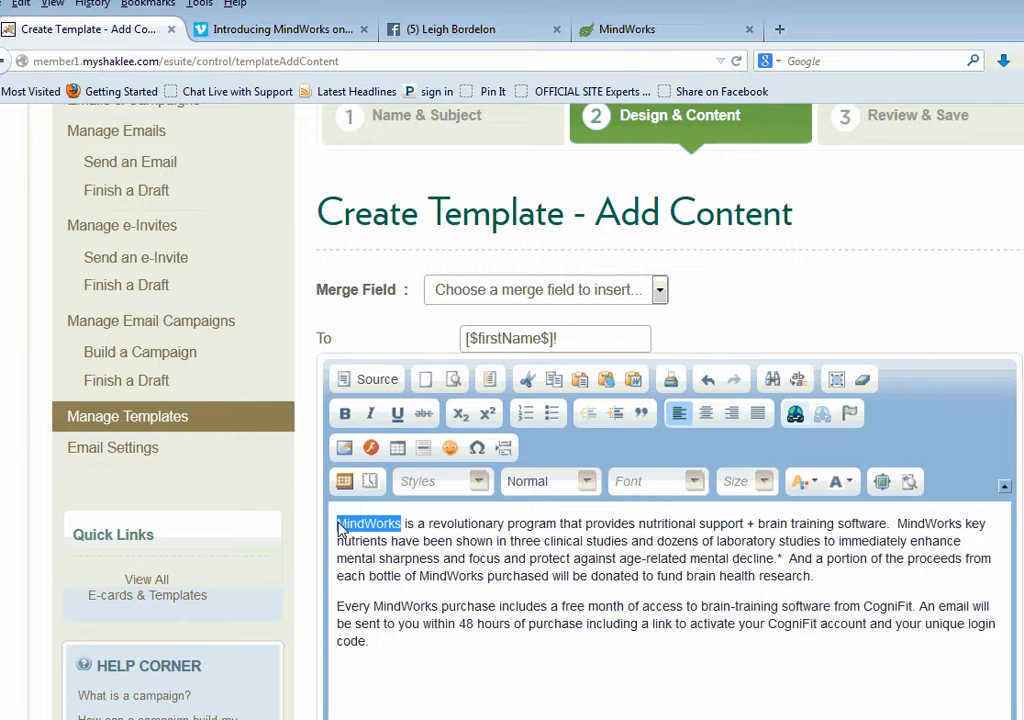
pyautogui.click(672, 32)
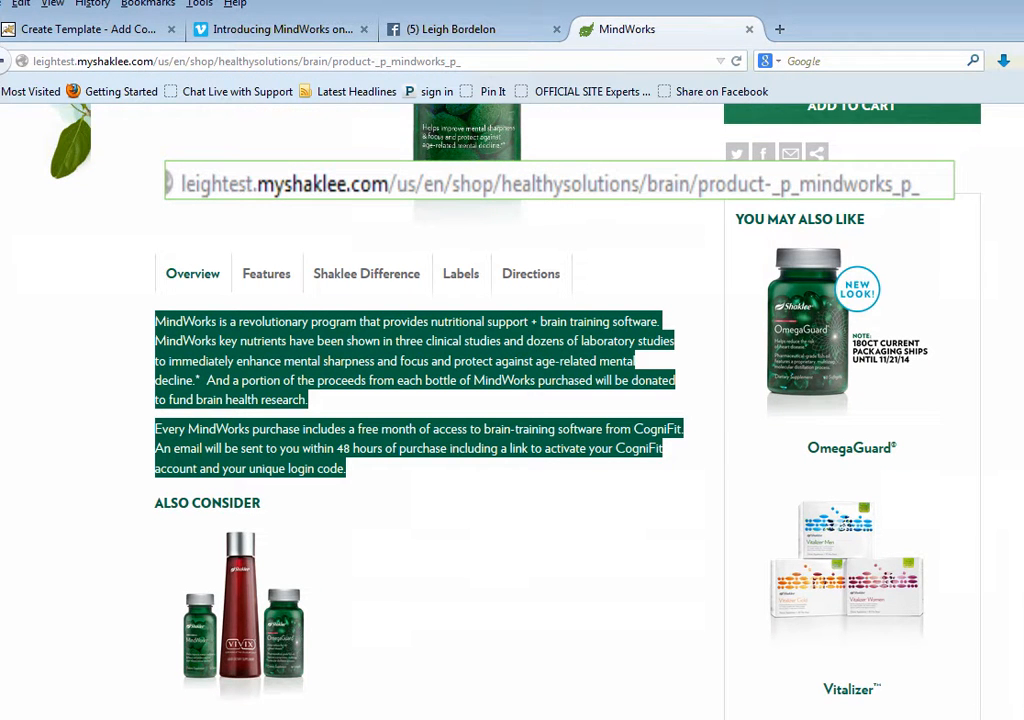
pyautogui.moveTo(461, 61); pyautogui.dragTo(9, 77)
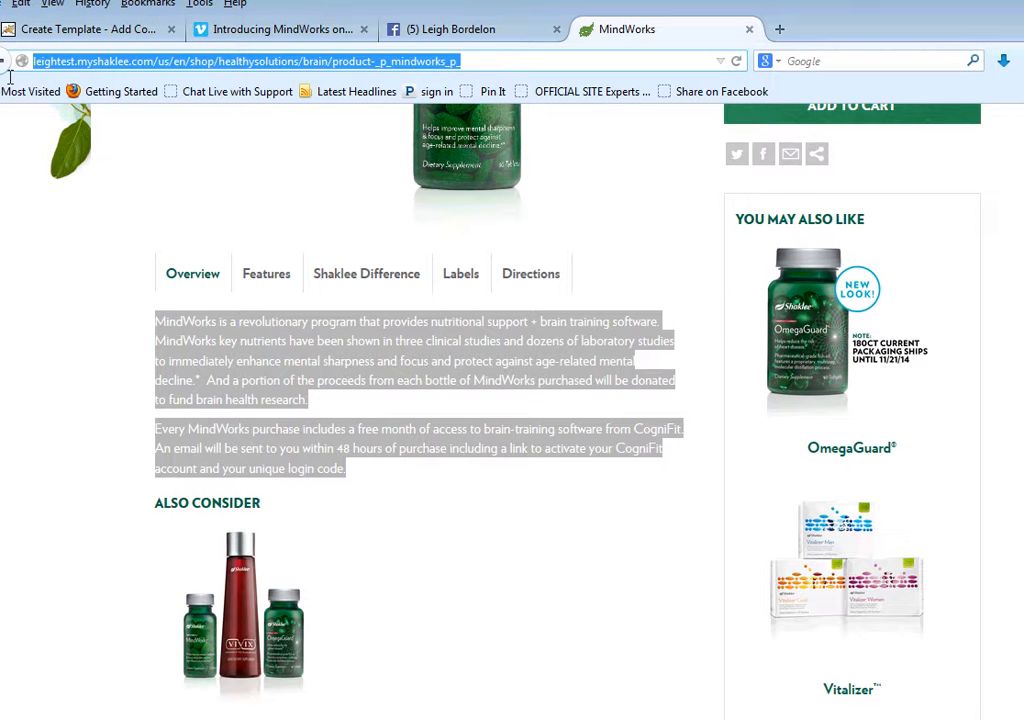
pyautogui.rightClick(394, 66)
pyautogui.click(437, 125)
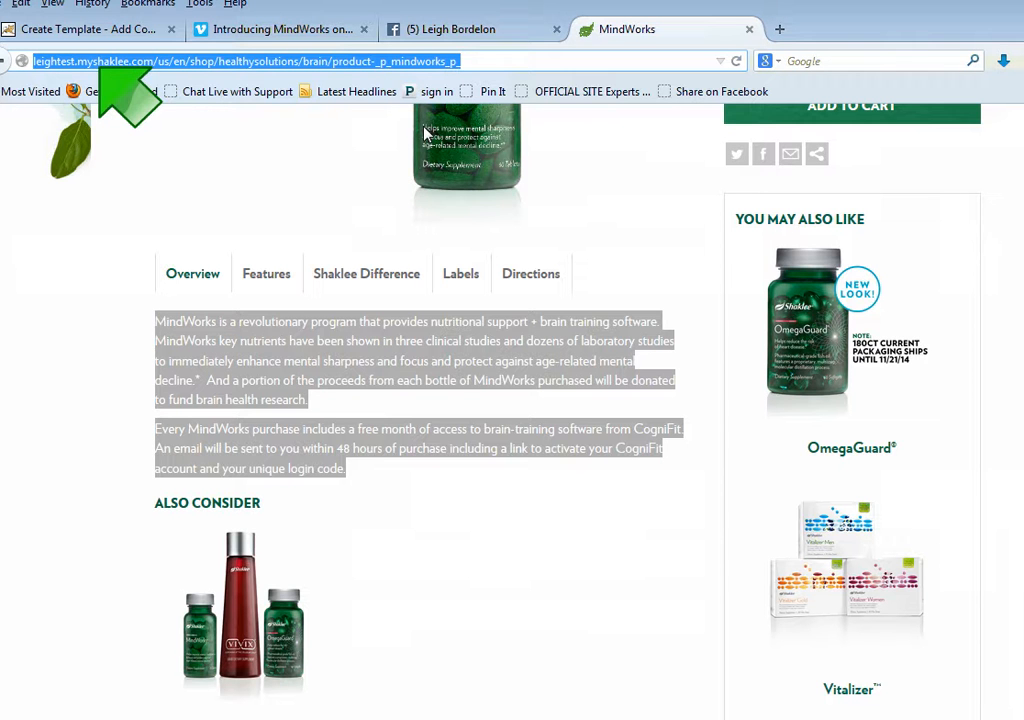
# Link the selected word "MindWorks" to the copied product page address, with the target set to New Window (_blank)
pyautogui.click(128, 32)
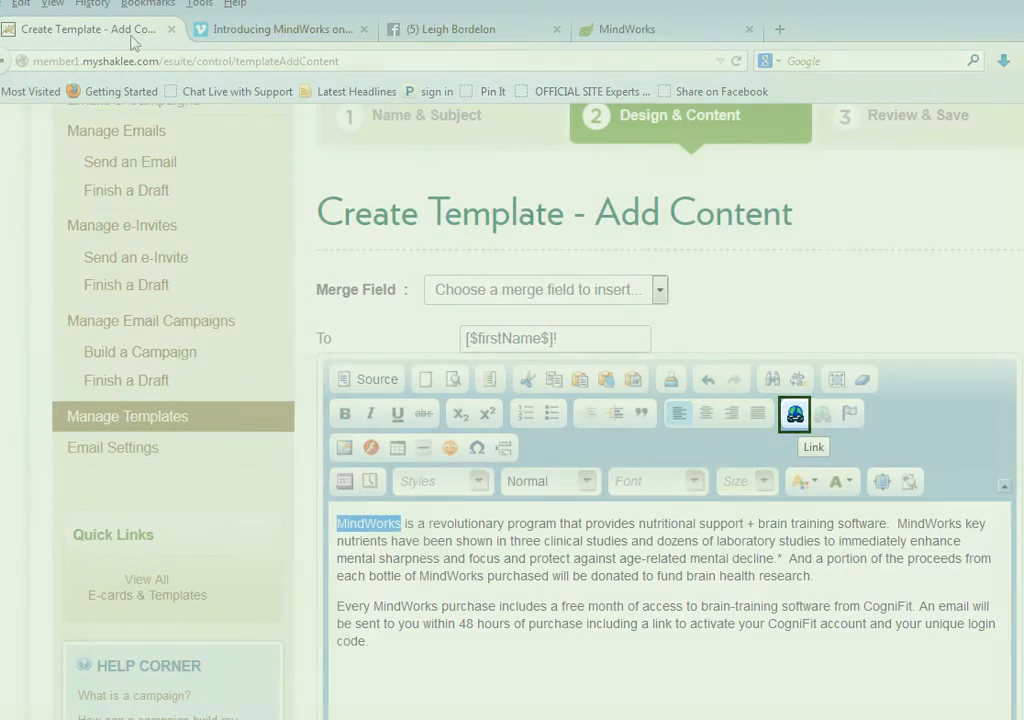
pyautogui.click(796, 416)
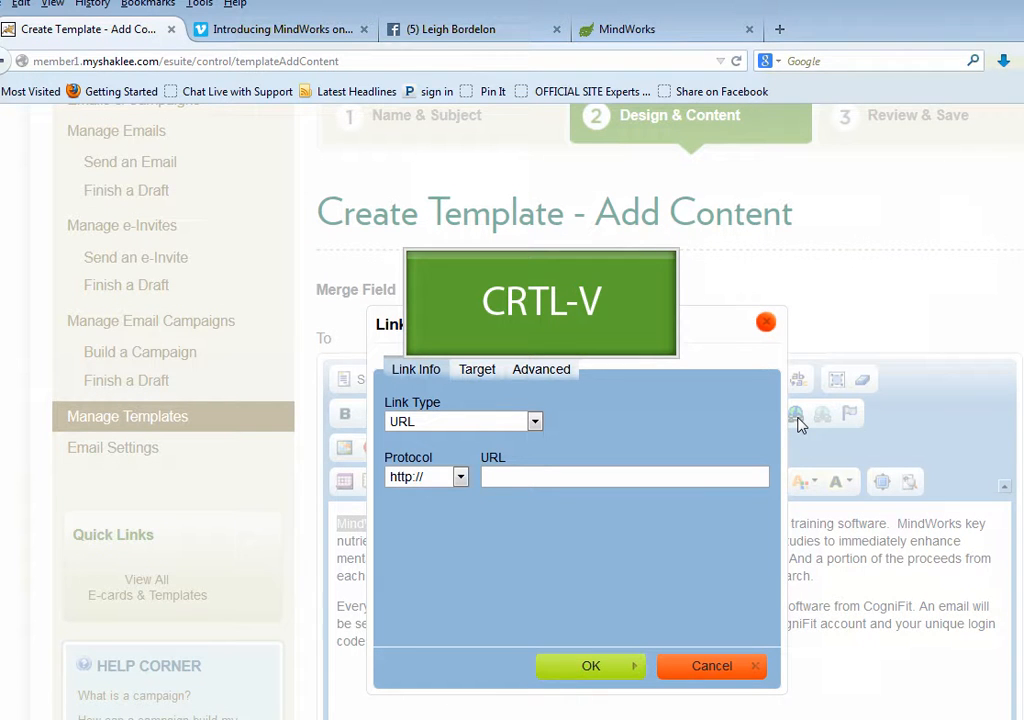
pyautogui.click(494, 484)
pyautogui.hotkey('ctrl', 'v')
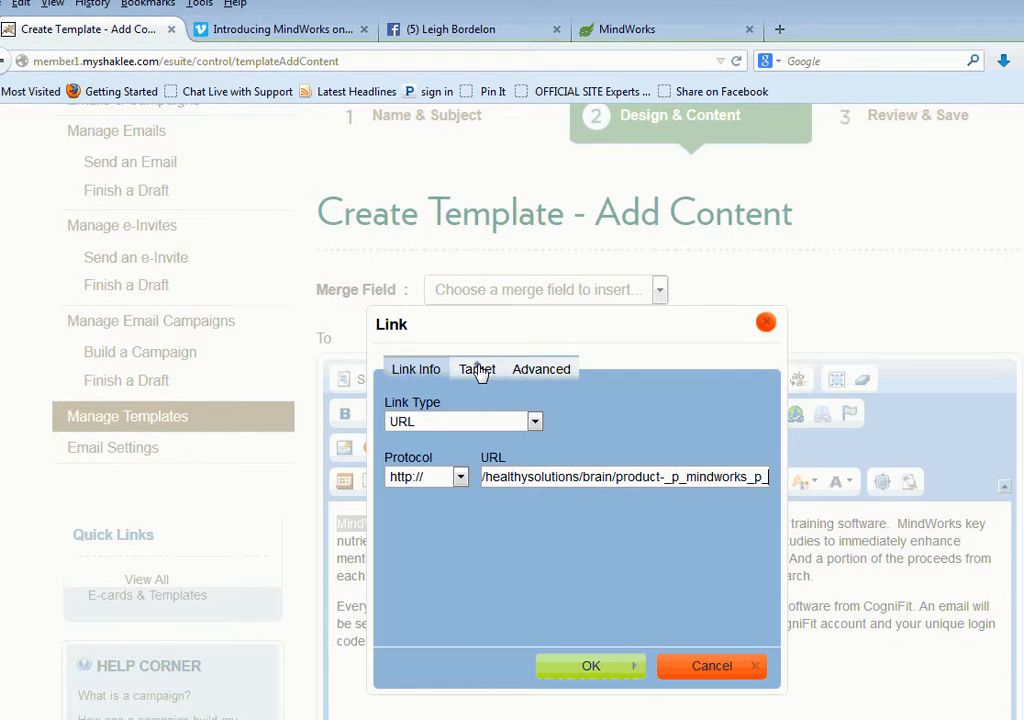
pyautogui.click(479, 369)
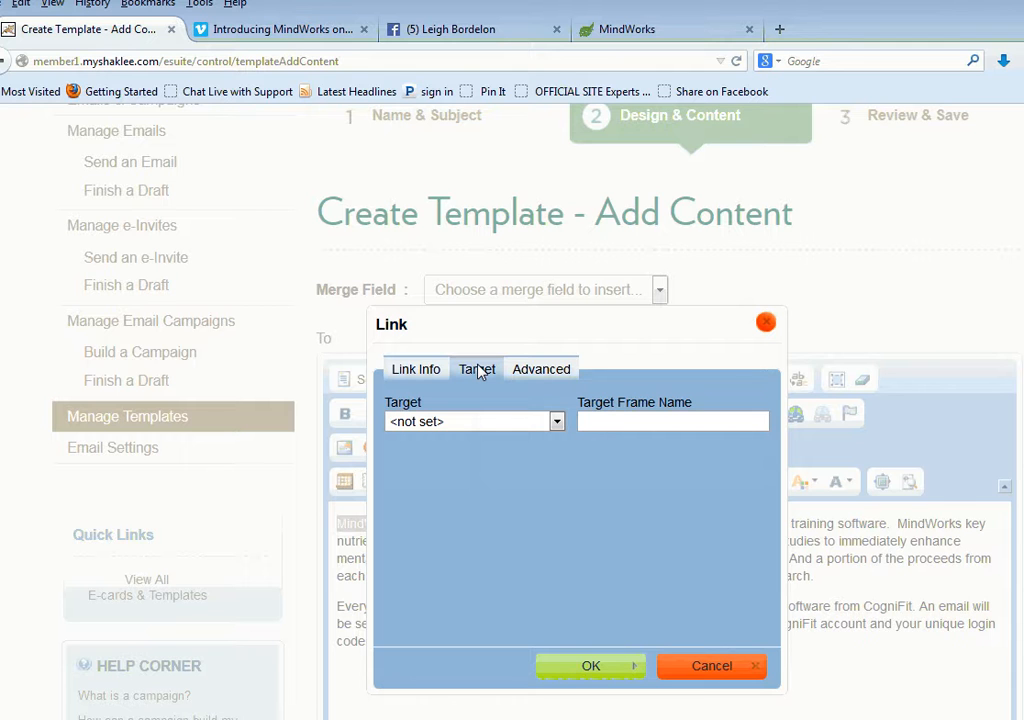
pyautogui.click(555, 422)
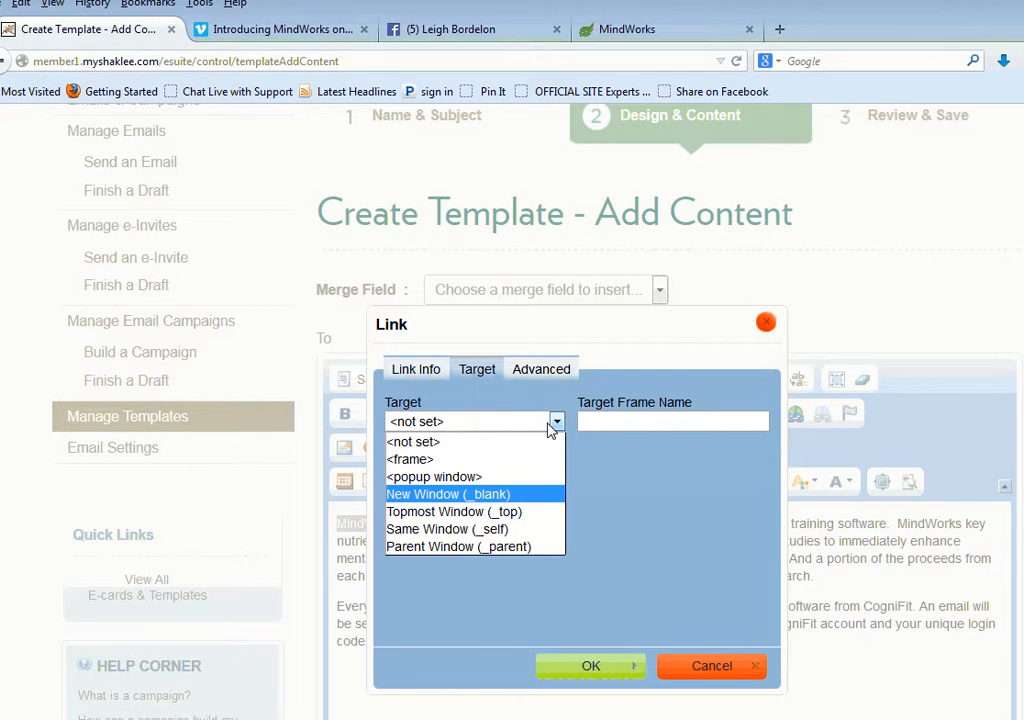
pyautogui.click(470, 494)
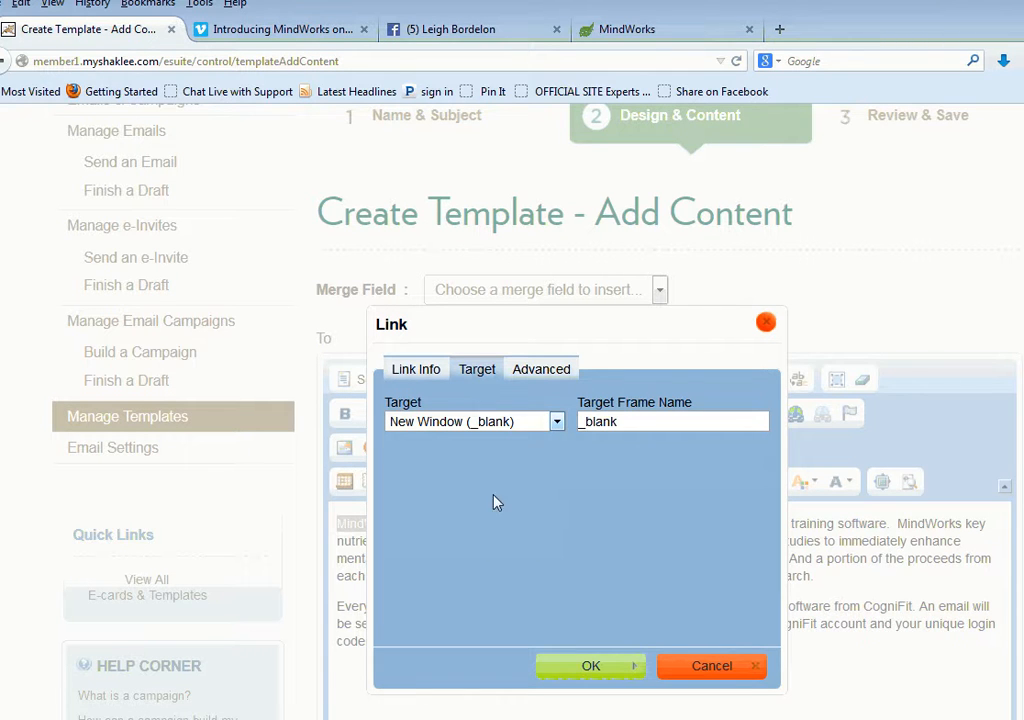
pyautogui.click(585, 668)
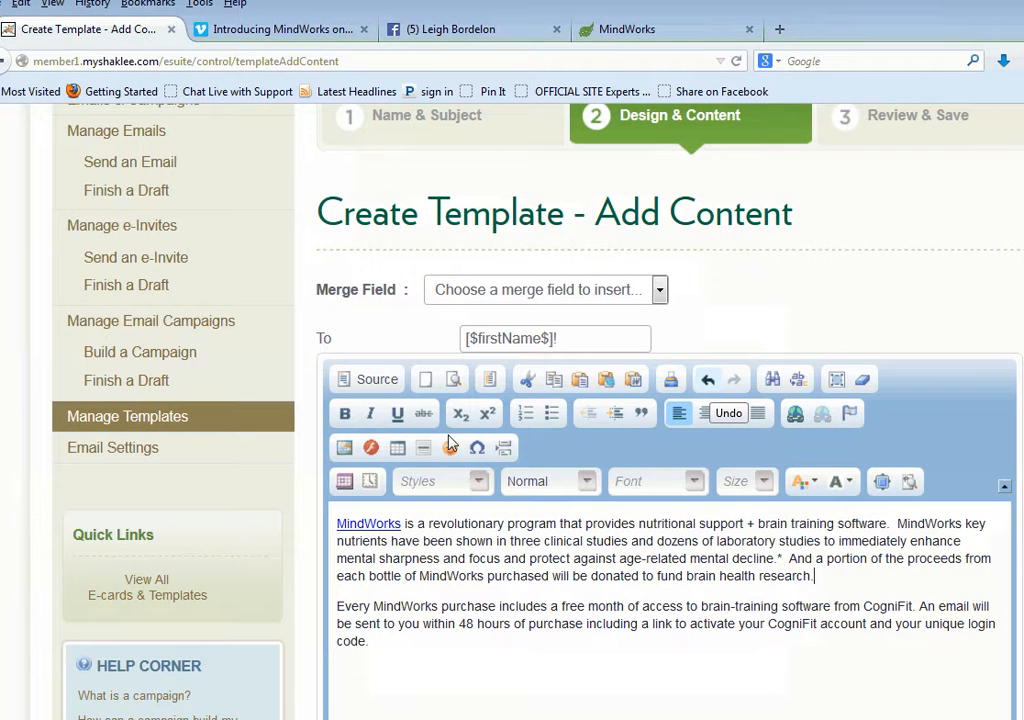
# Preview the template and test the "MindWorks" link in the first paragraph
pyautogui.click(453, 380)
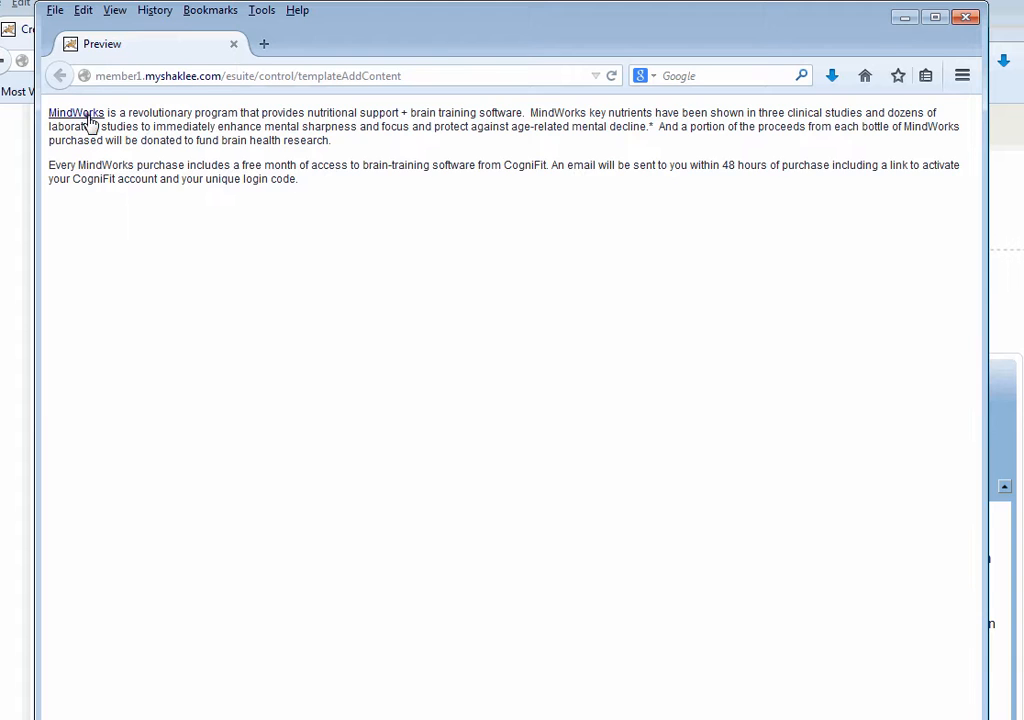
pyautogui.click(86, 113)
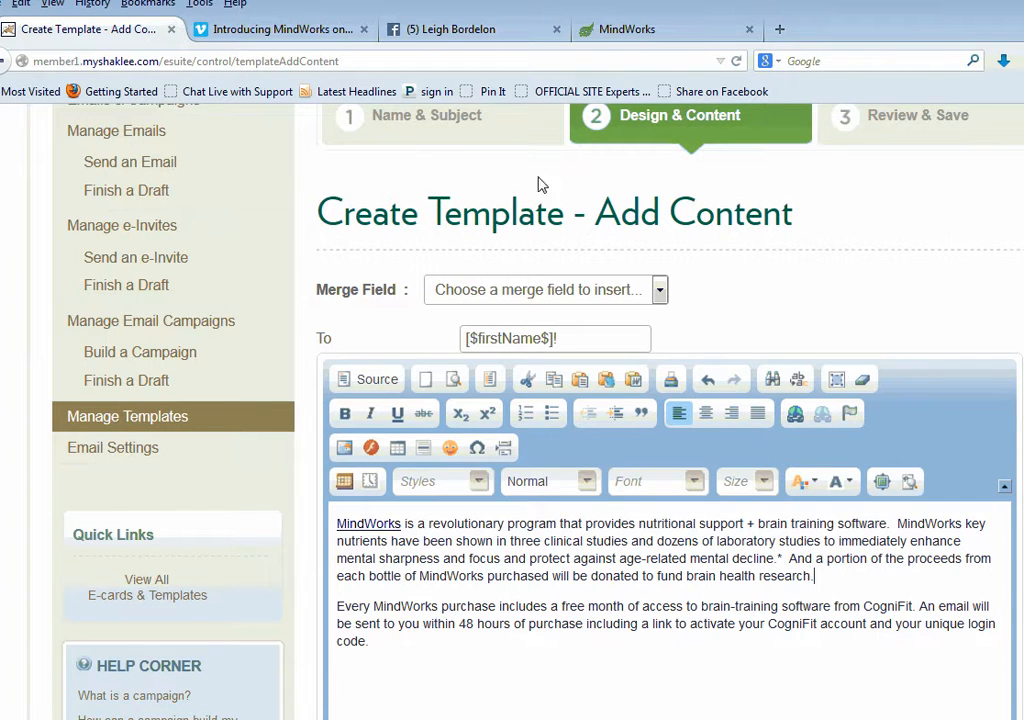
# Add the placeholder line "insert video here" between the two body paragraphs, preceded by a blank line
pyautogui.press('Return')
pyautogui.press('Return')
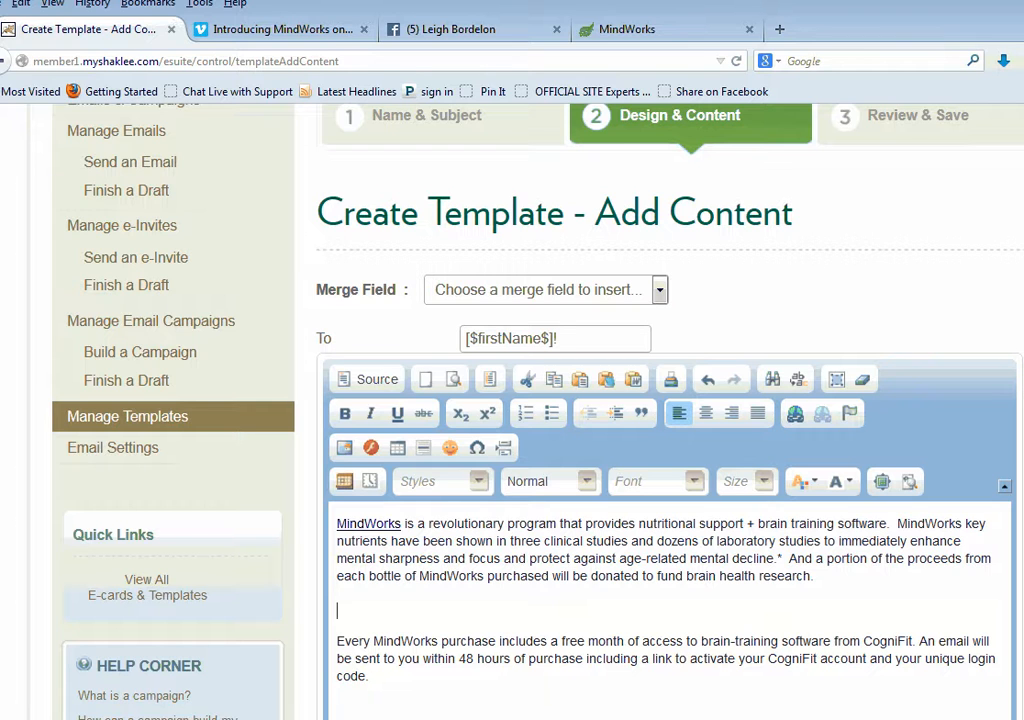
pyautogui.write('insert video here')
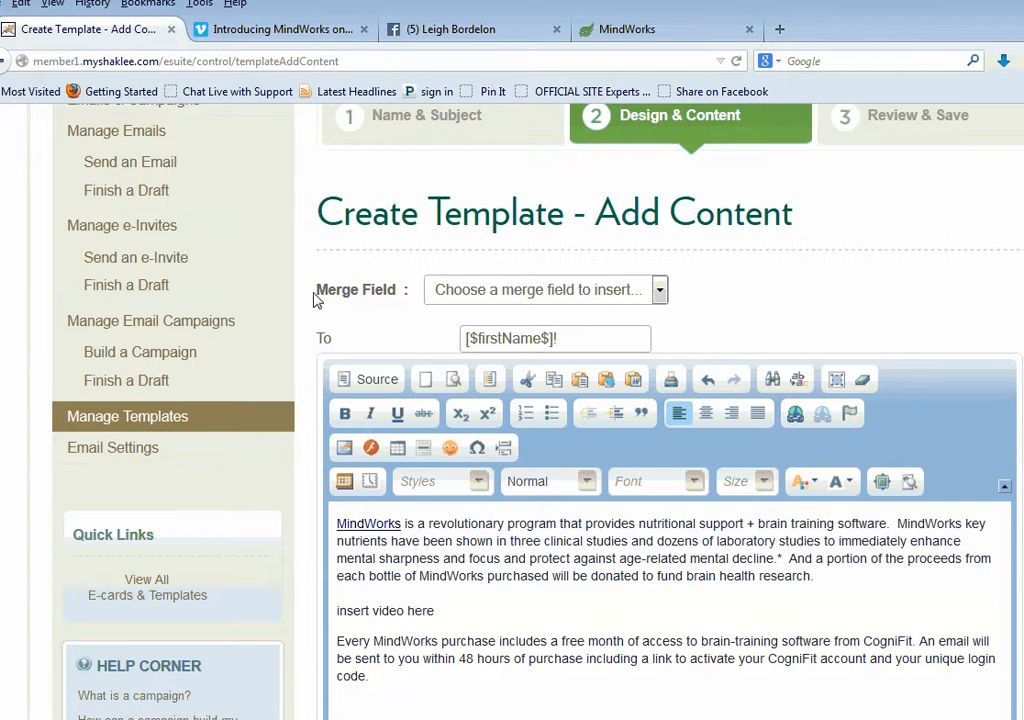
# Copy the embed code of the "Introducing MindWorks" video from its Vimeo sharing options
pyautogui.click(312, 34)
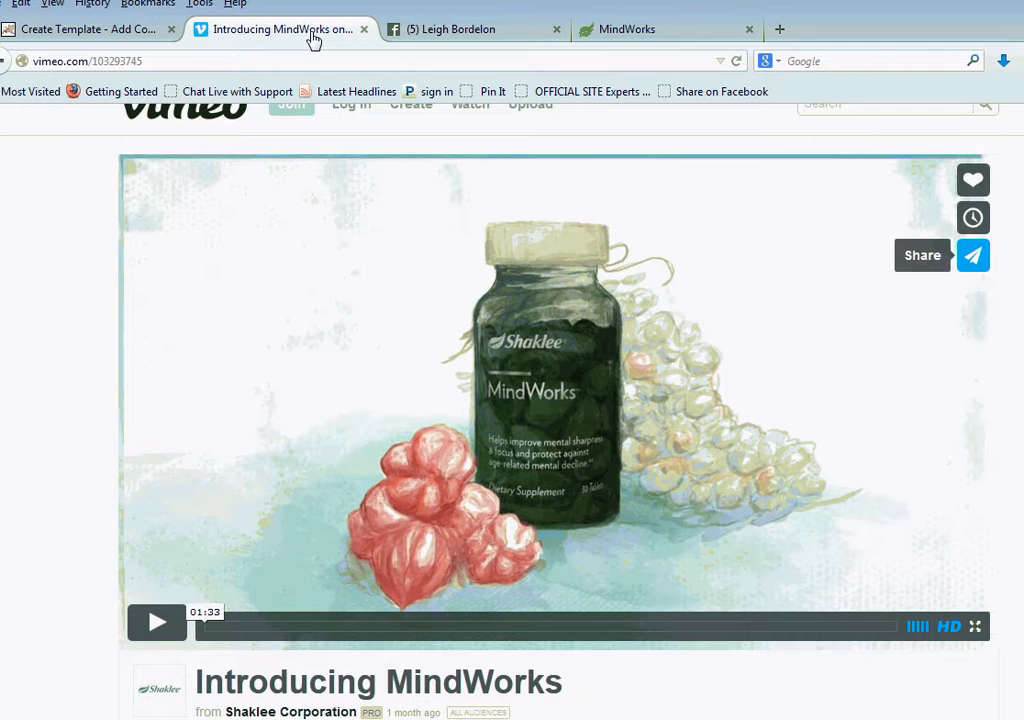
pyautogui.click(976, 257)
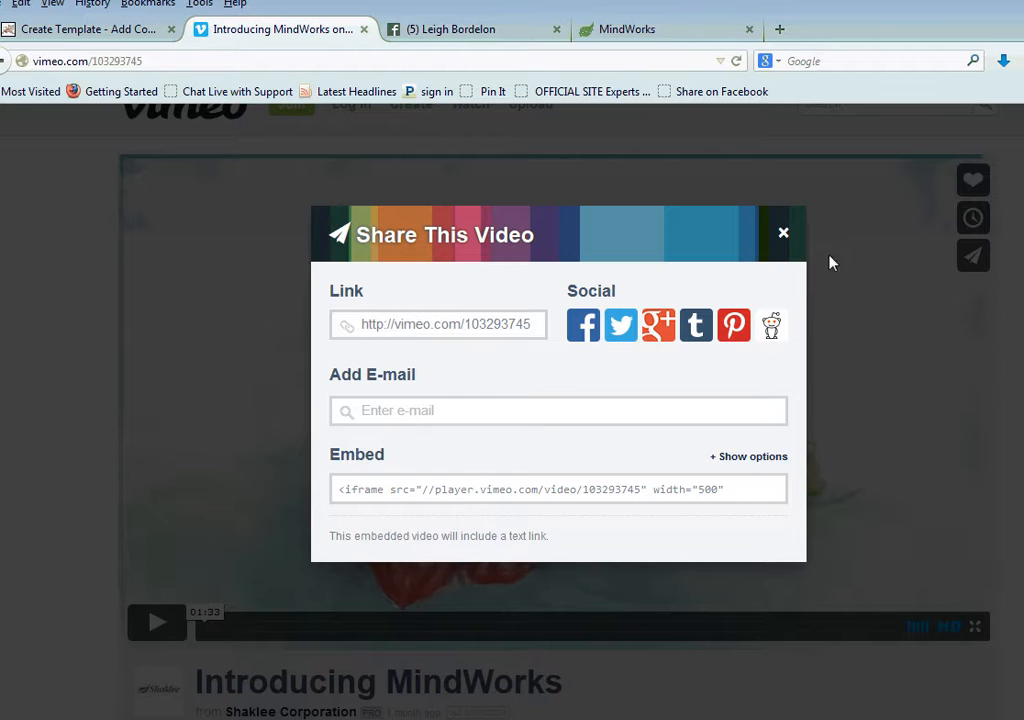
pyautogui.click(354, 488)
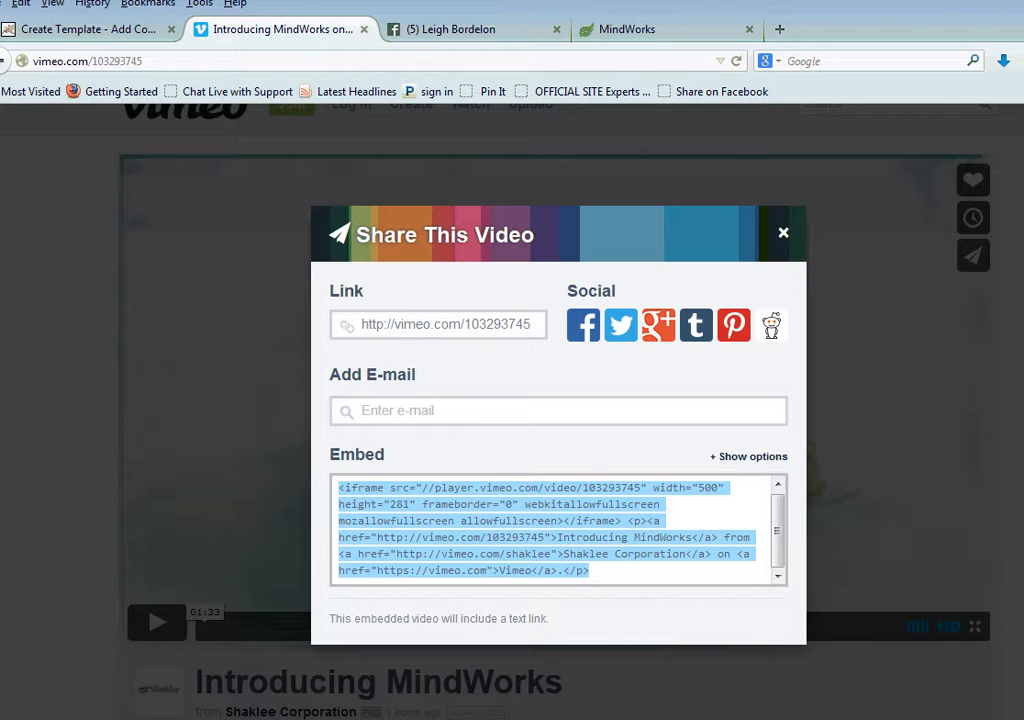
pyautogui.rightClick(353, 488)
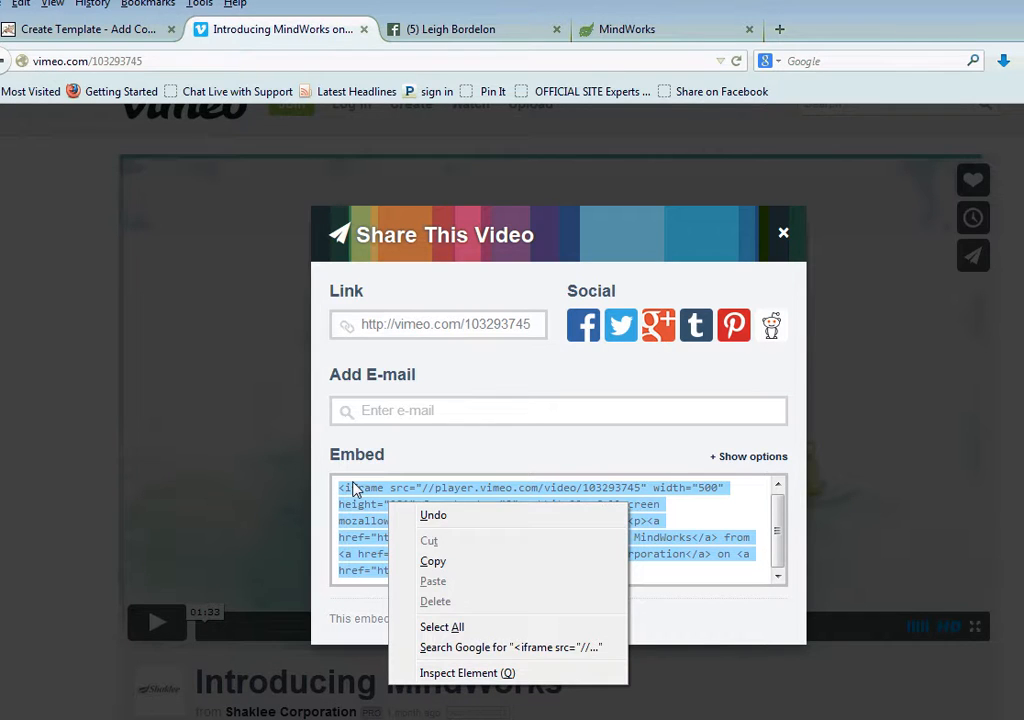
pyautogui.click(442, 563)
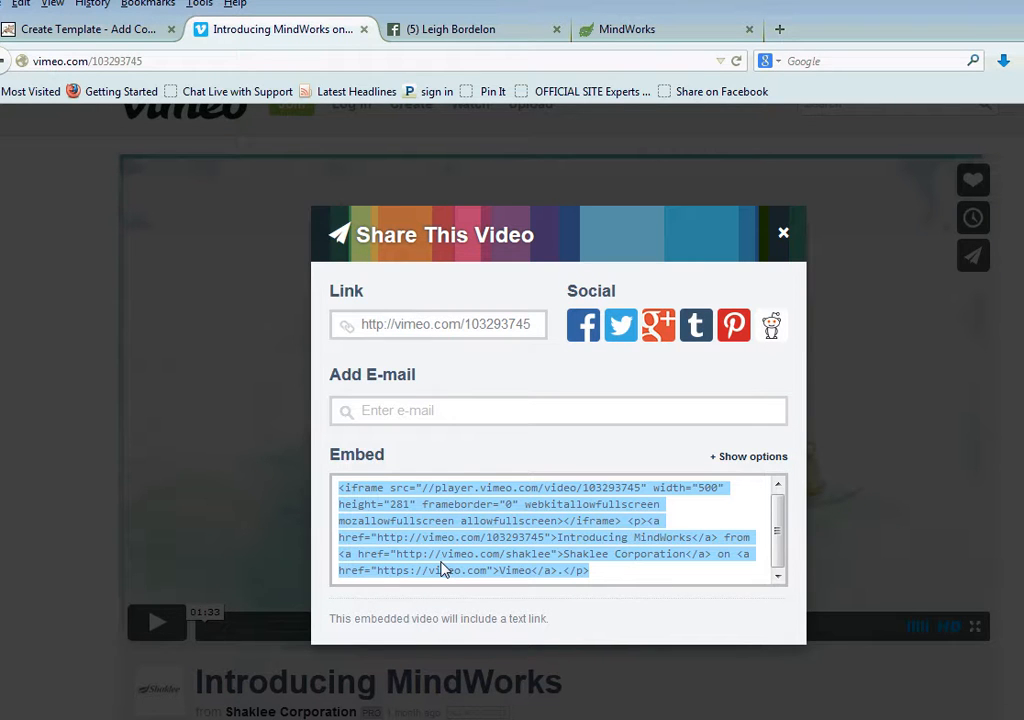
# Replace "insert video here" in the template's HTML source with the copied Vimeo embed code and return to the formatted view
pyautogui.click(99, 35)
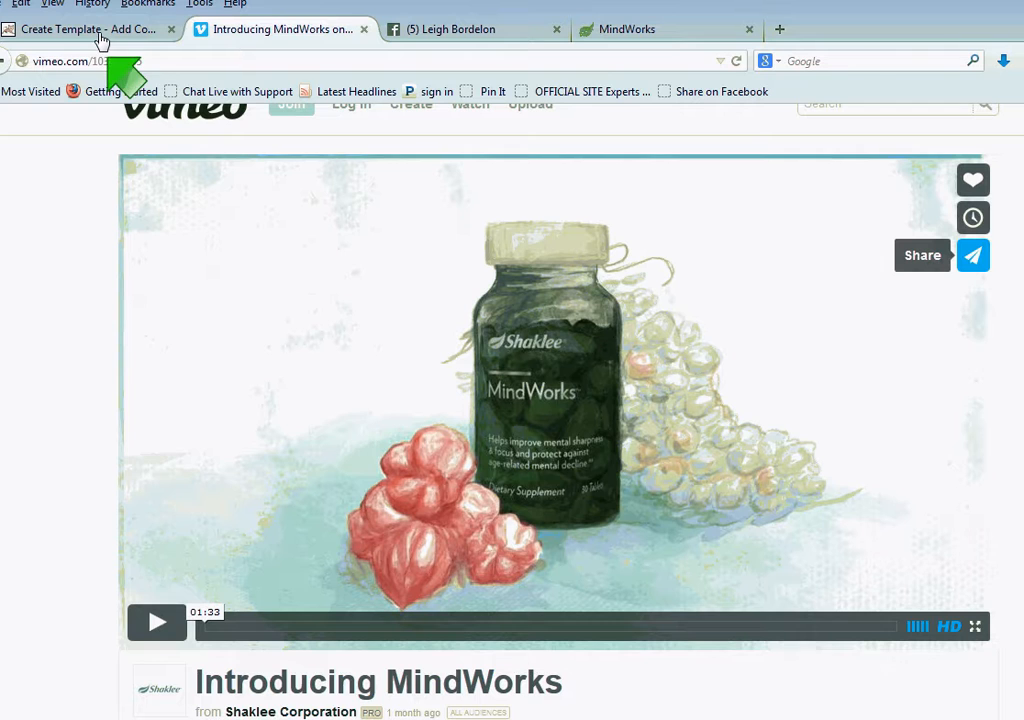
pyautogui.click(45, 30)
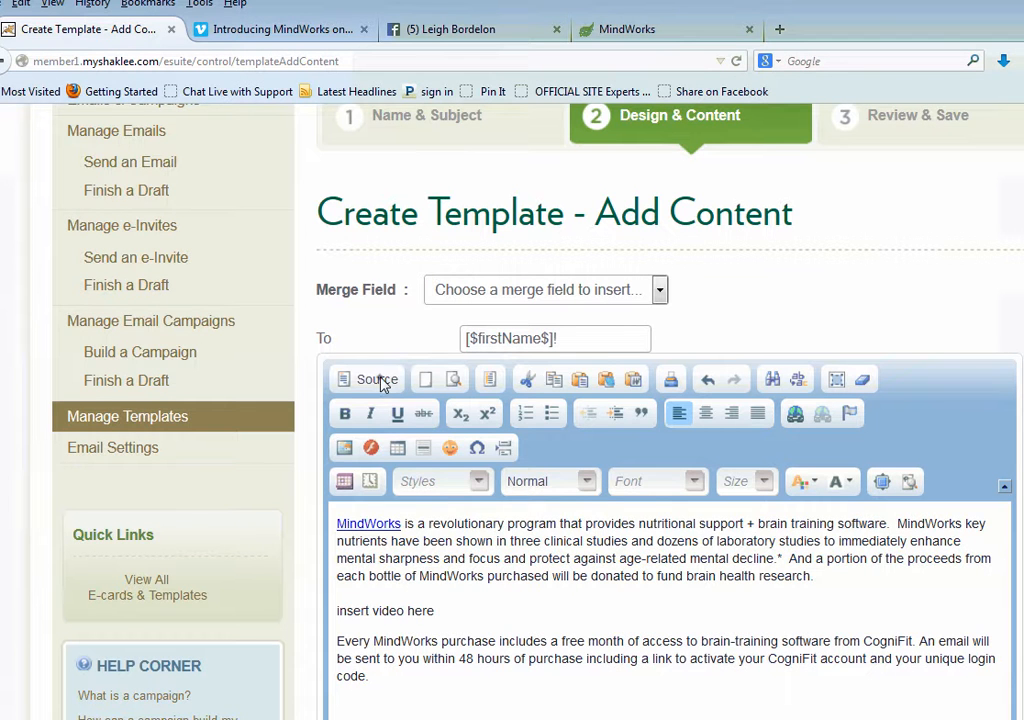
pyautogui.click(366, 379)
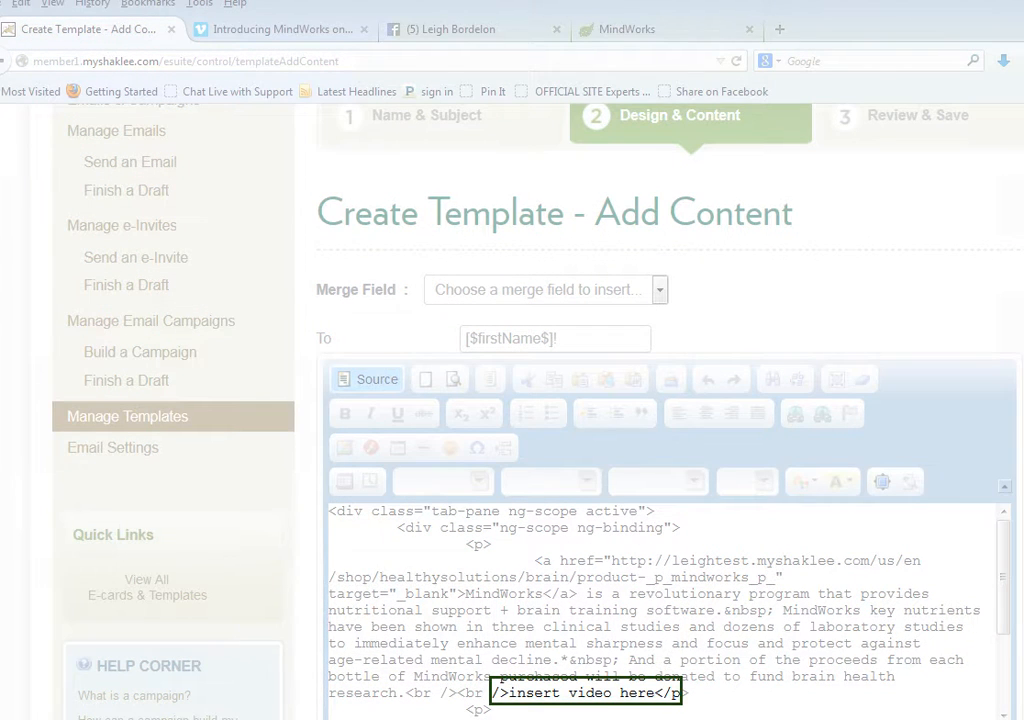
pyautogui.scroll(-1, 645, 610)
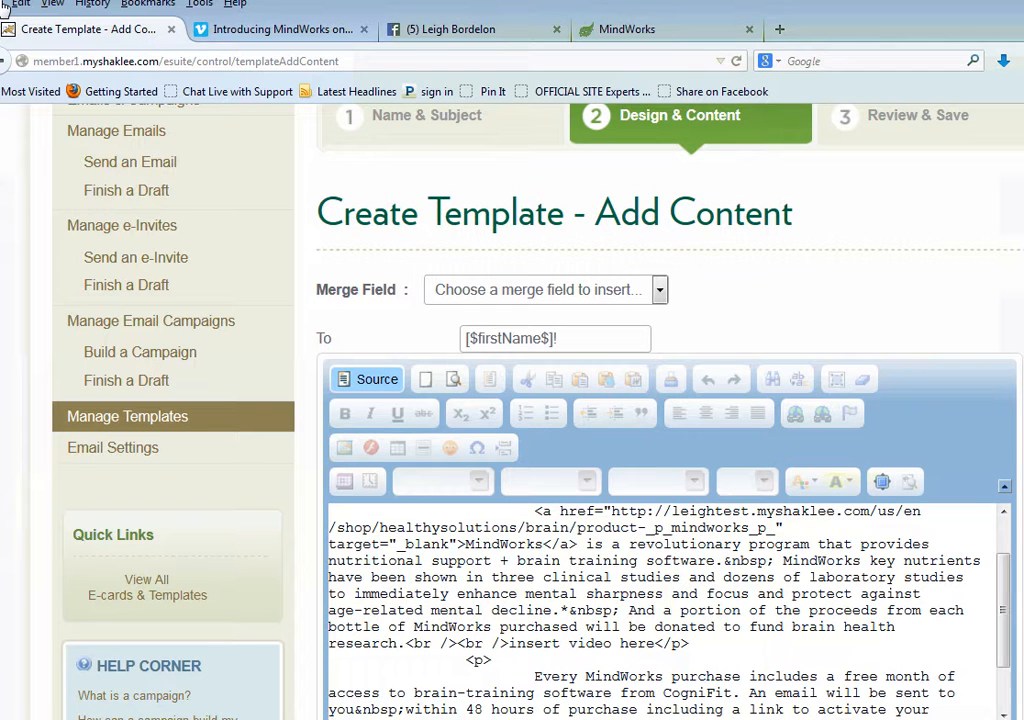
pyautogui.moveTo(509, 645); pyautogui.dragTo(654, 644)
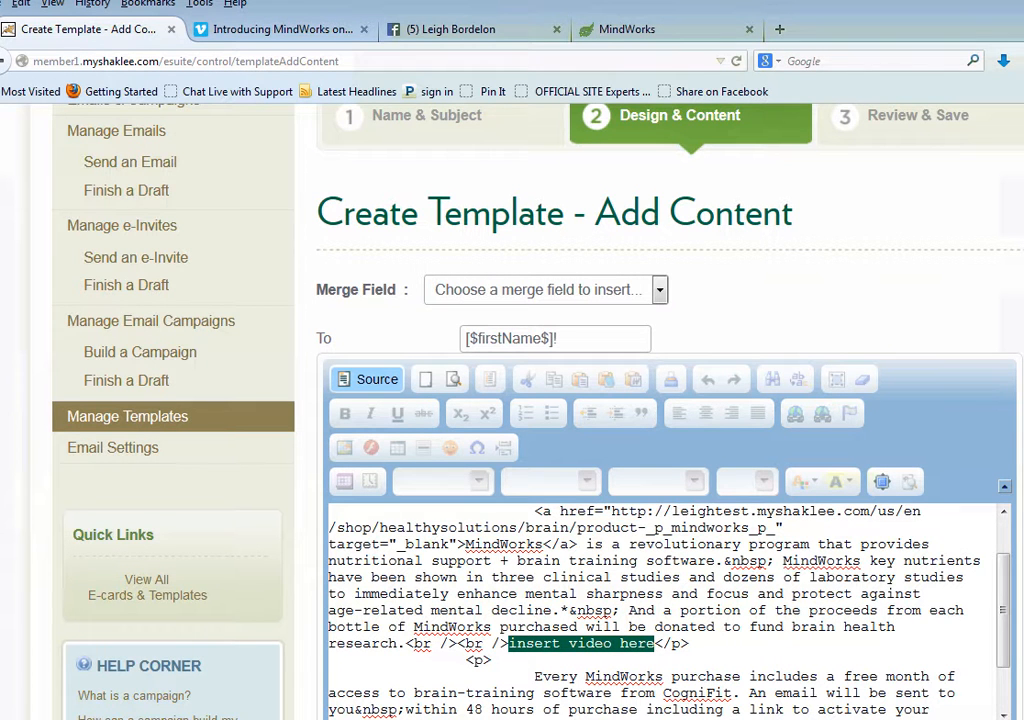
pyautogui.hotkey('ctrl', 'v')
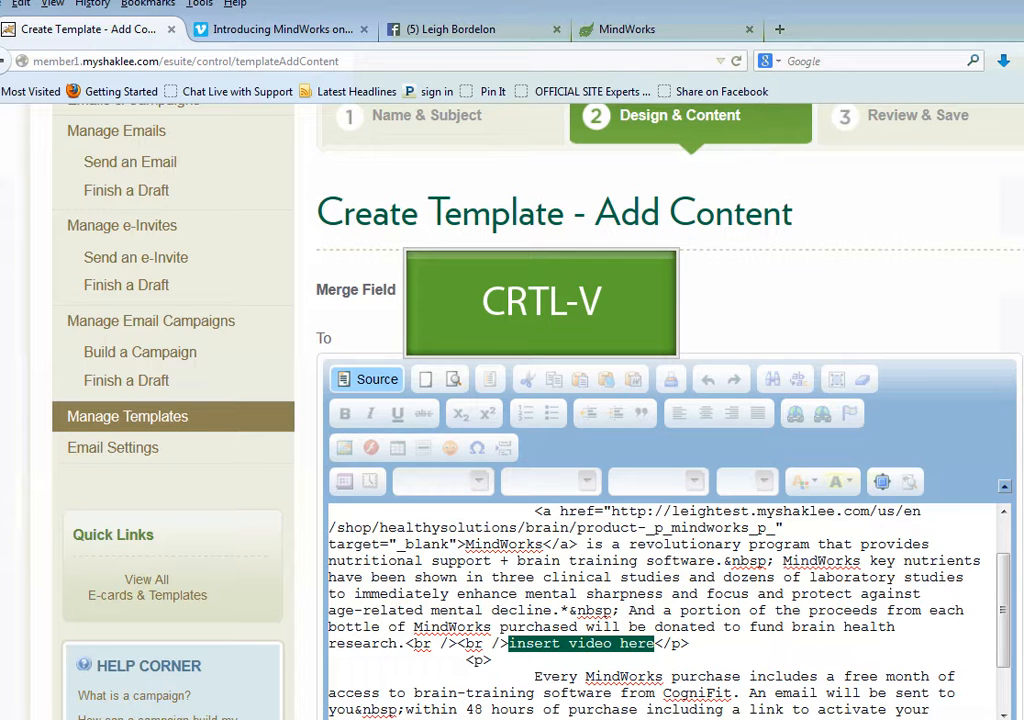
pyautogui.hotkey('ctrl', 'v')
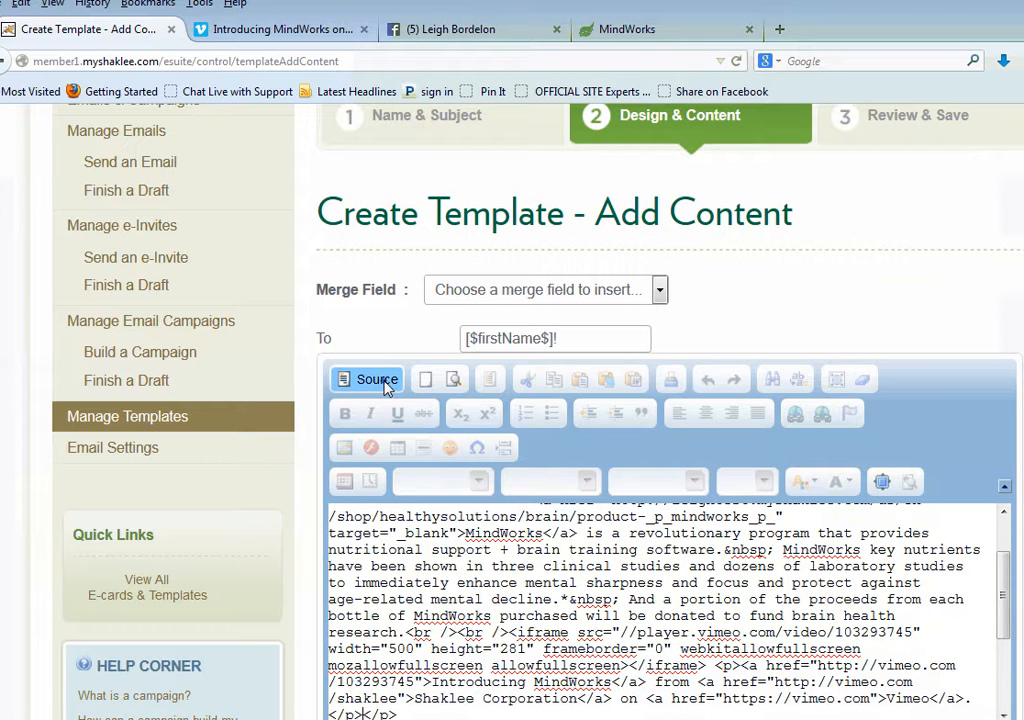
pyautogui.click(380, 380)
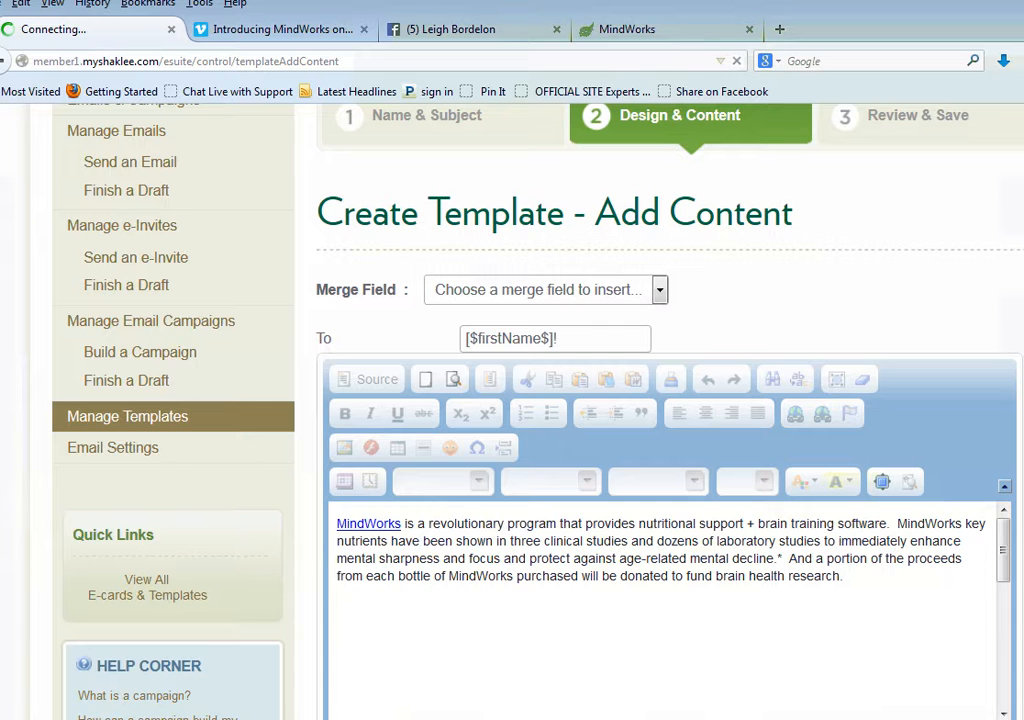
pyautogui.moveTo(1004, 554); pyautogui.dragTo(1010, 705)
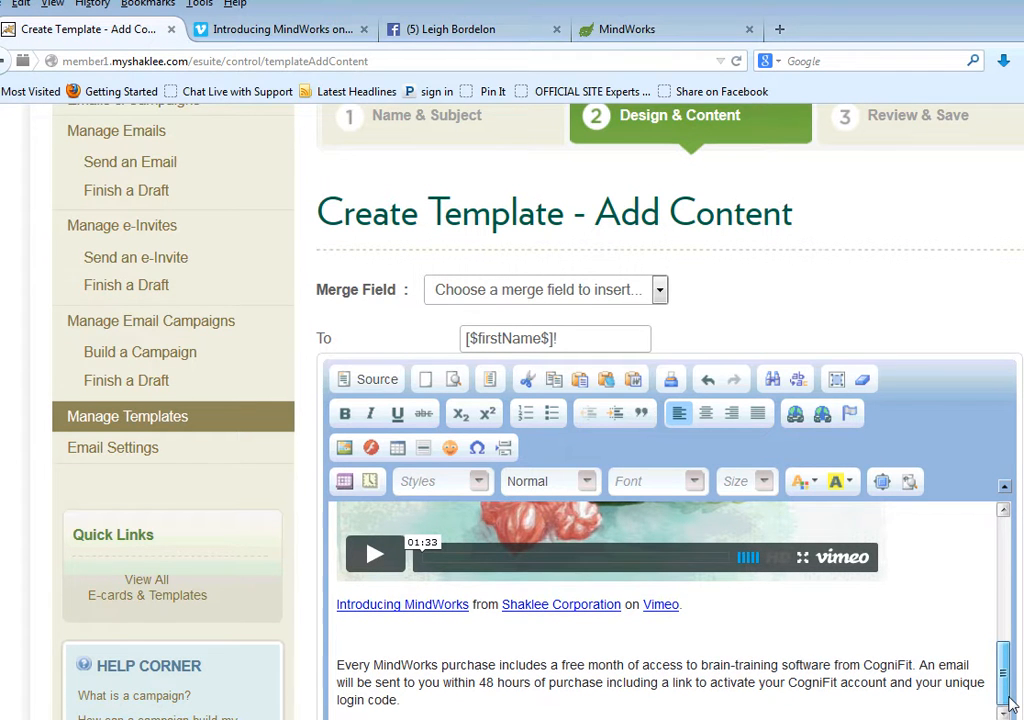
# Select the whole template body, from the last paragraph up to the first, and set its font size to 16
pyautogui.click(400, 700)
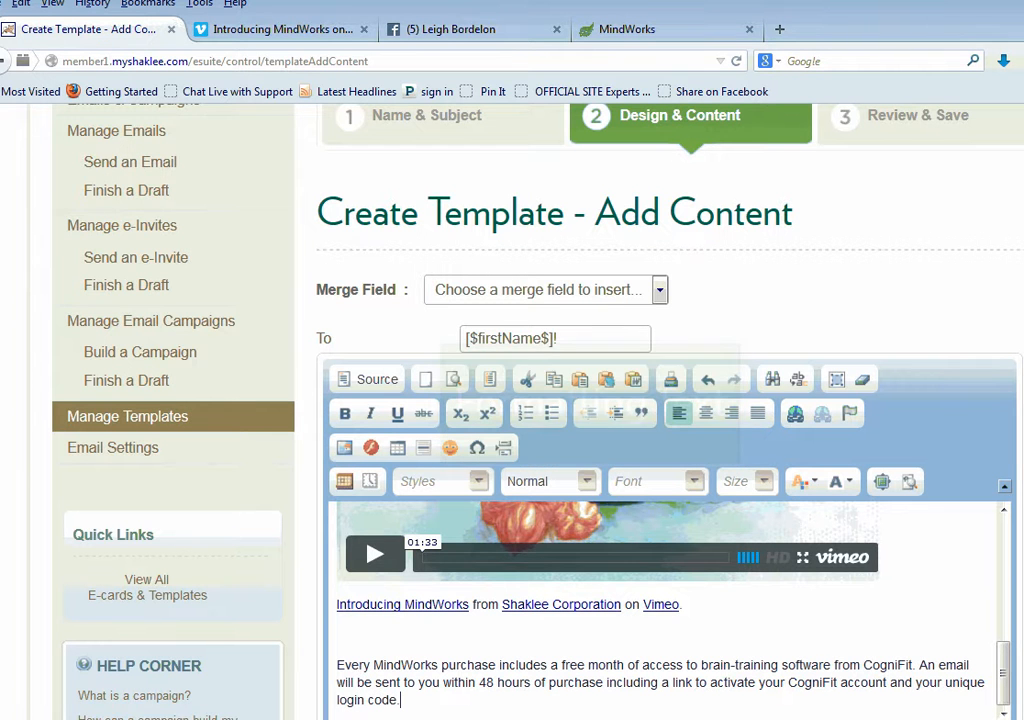
pyautogui.moveTo(400, 699); pyautogui.dragTo(442, 625)
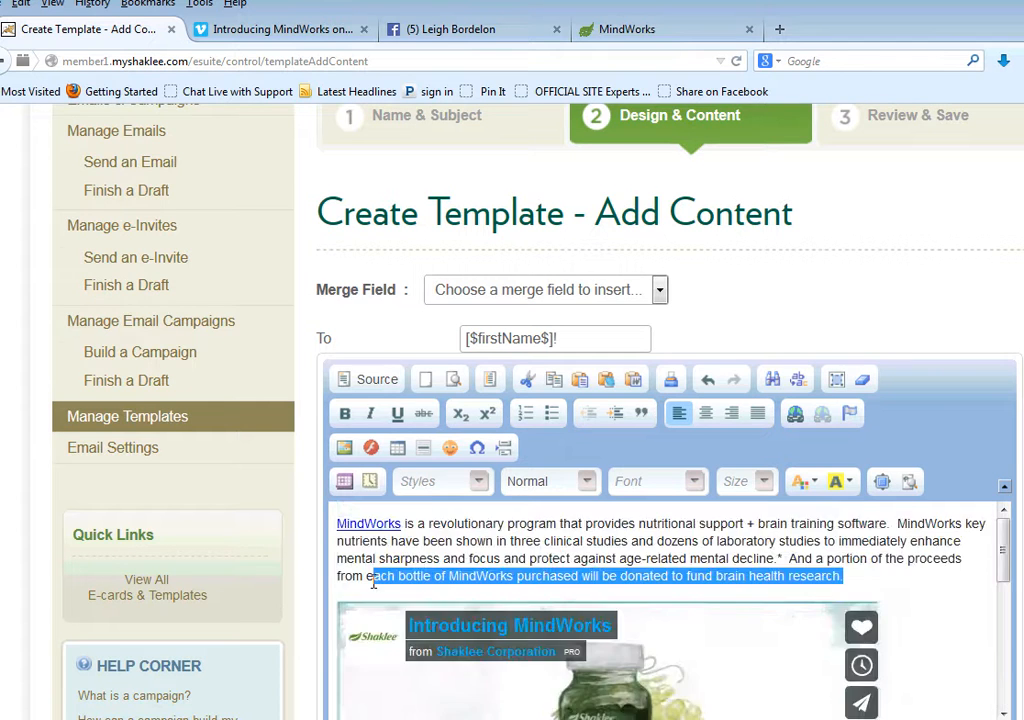
pyautogui.moveTo(350, 576); pyautogui.dragTo(280, 595)
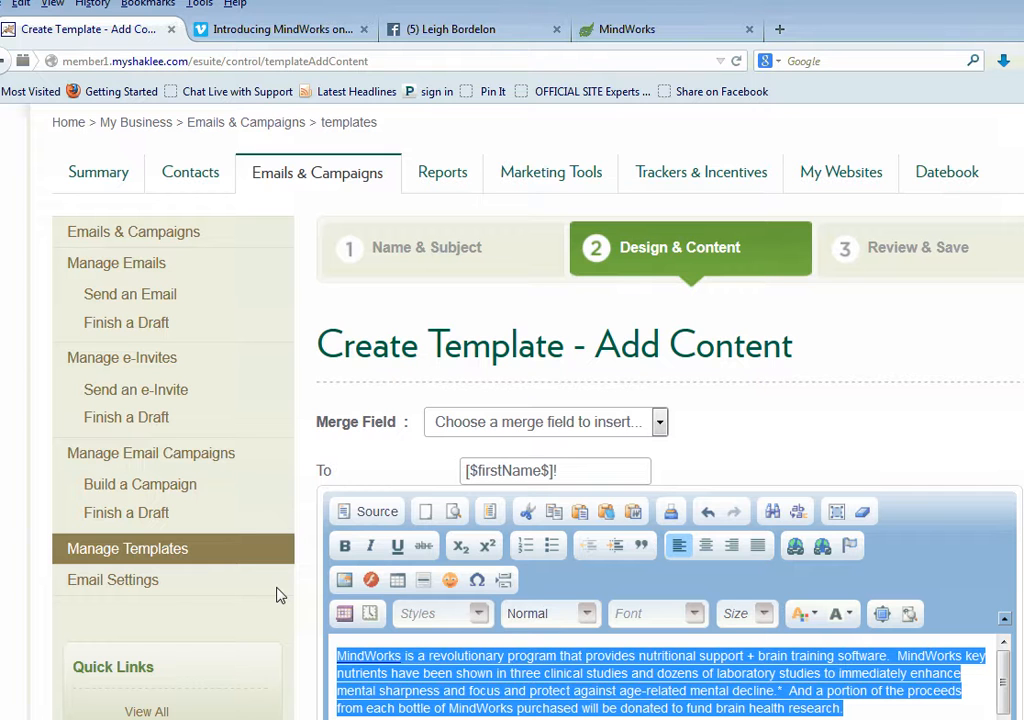
pyautogui.click(758, 613)
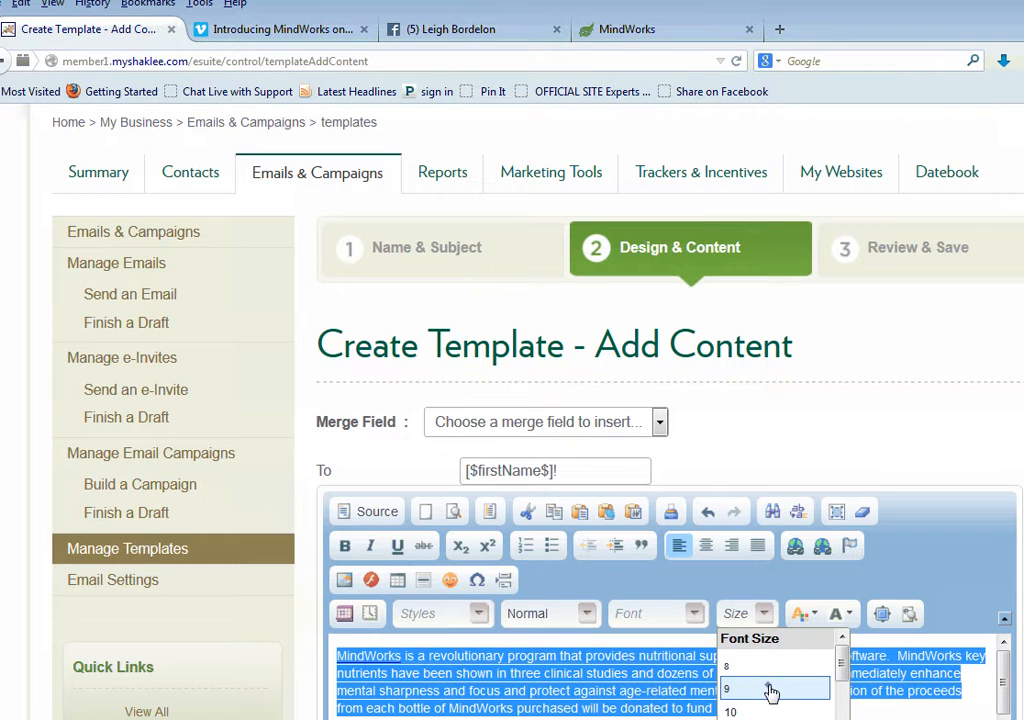
pyautogui.scroll(-2, 765, 680)
pyautogui.click(736, 679)
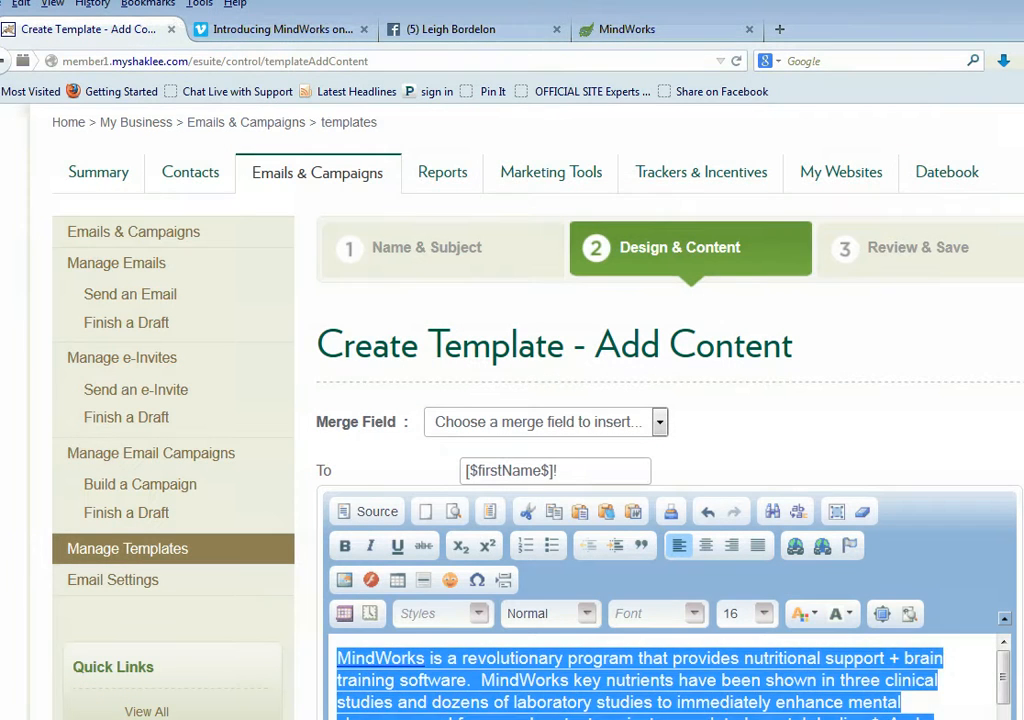
# Set the font size of the linked word "MindWorks" at the start of the body to 20
pyautogui.click(427, 658)
pyautogui.moveTo(427, 658); pyautogui.dragTo(302, 658)
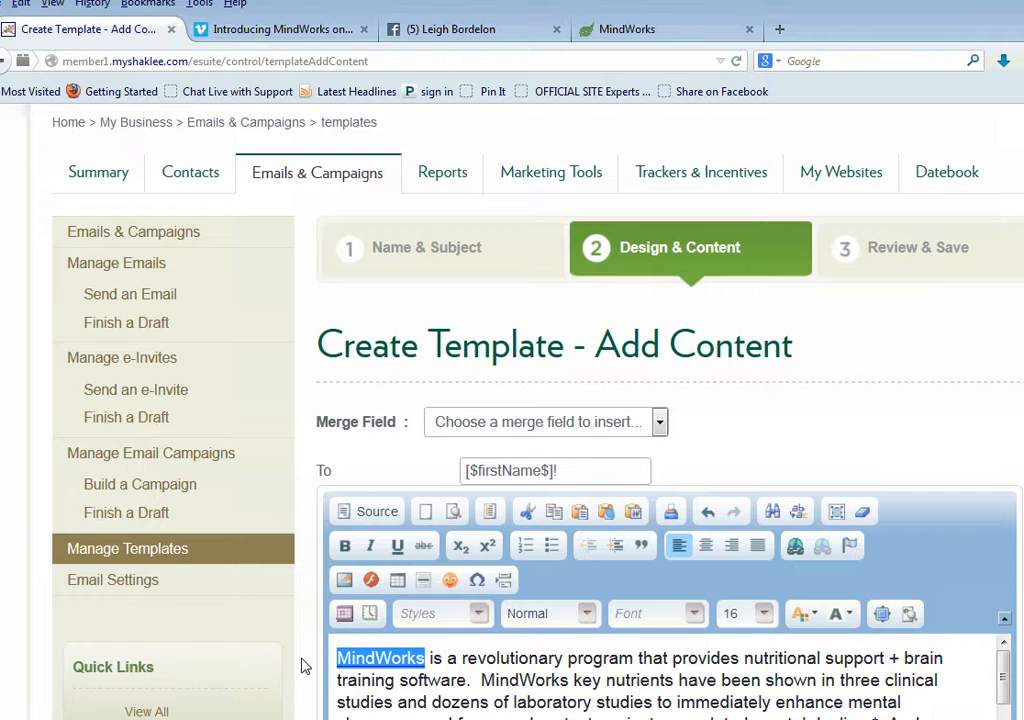
pyautogui.click(766, 620)
pyautogui.click(817, 616)
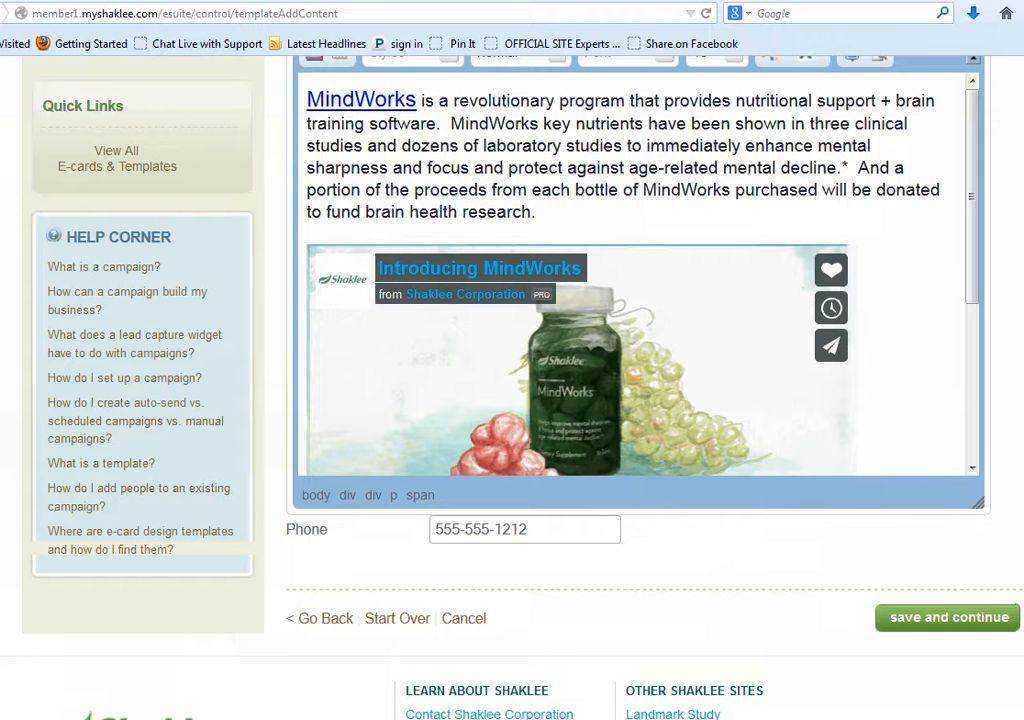
# Switch to the Facebook photo of the MindWorks bottle and copy its image location
pyautogui.scroll(3, 867, 690)
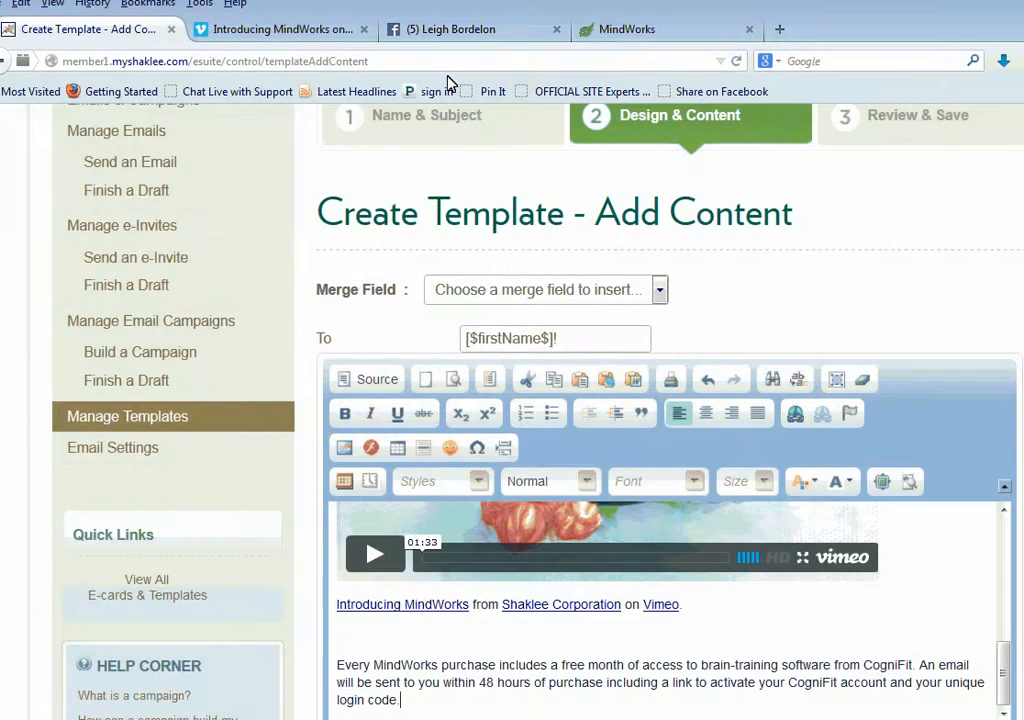
pyautogui.click(455, 31)
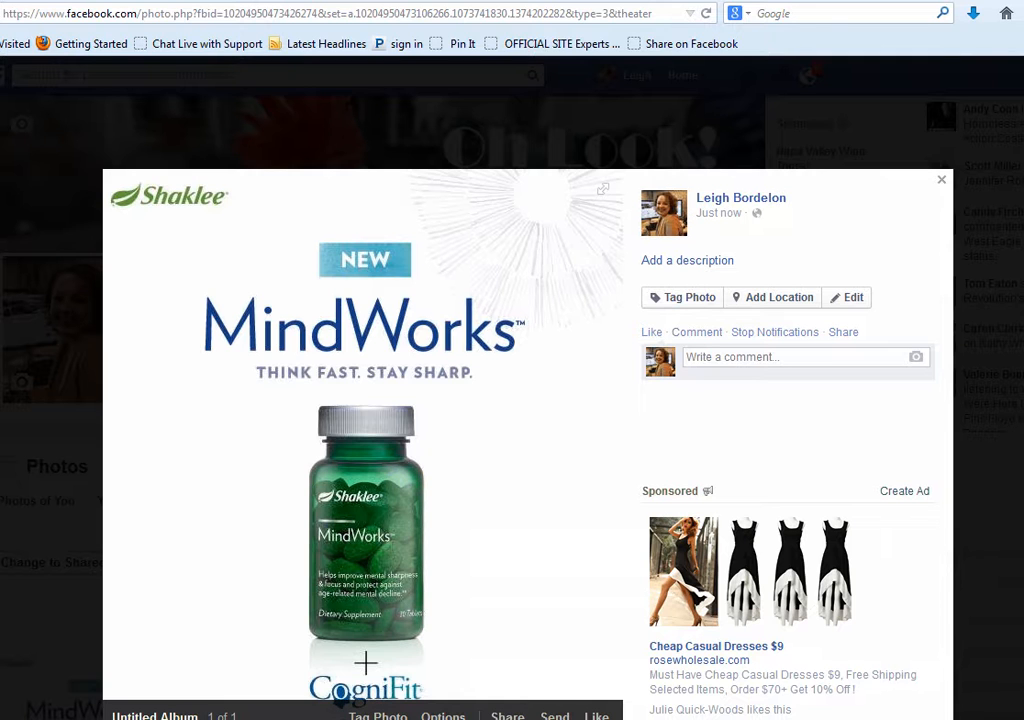
pyautogui.rightClick(487, 449)
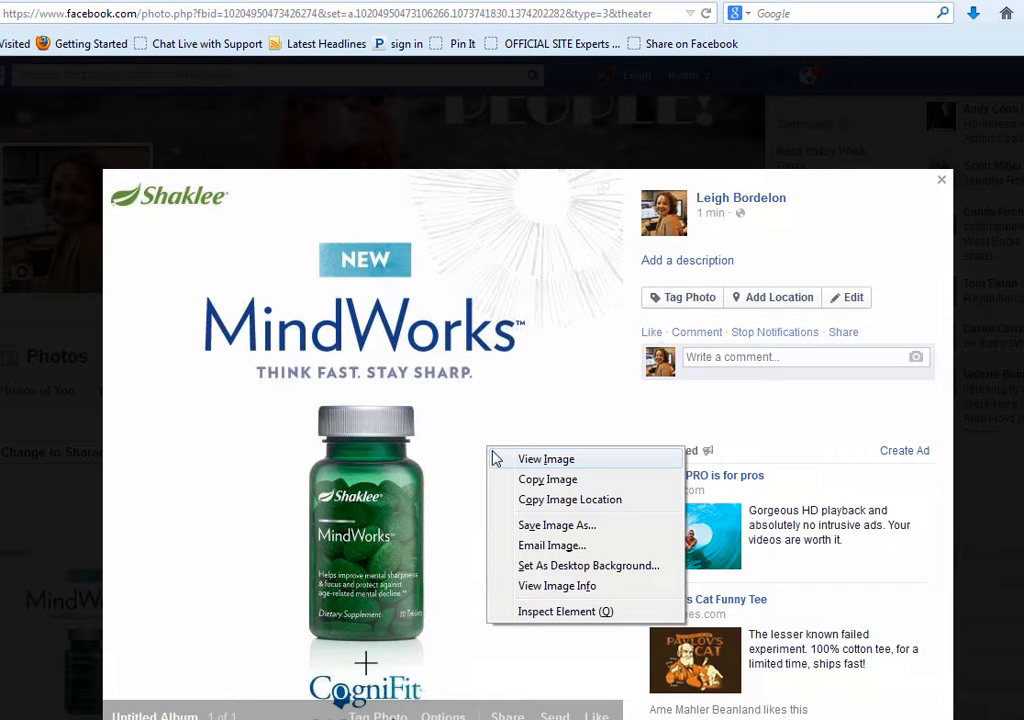
pyautogui.click(564, 503)
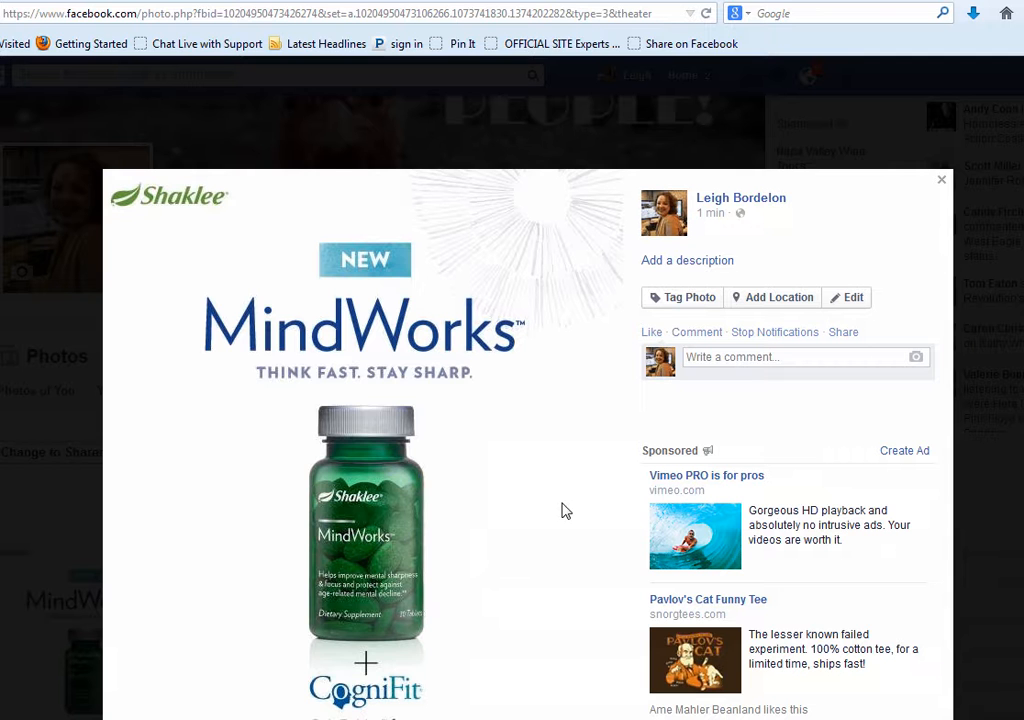
# Begin an image in the template body using the copied image address and the alternative text "MindWorks by Shaklee"
pyautogui.hotkey('ctrl', 'Tab')
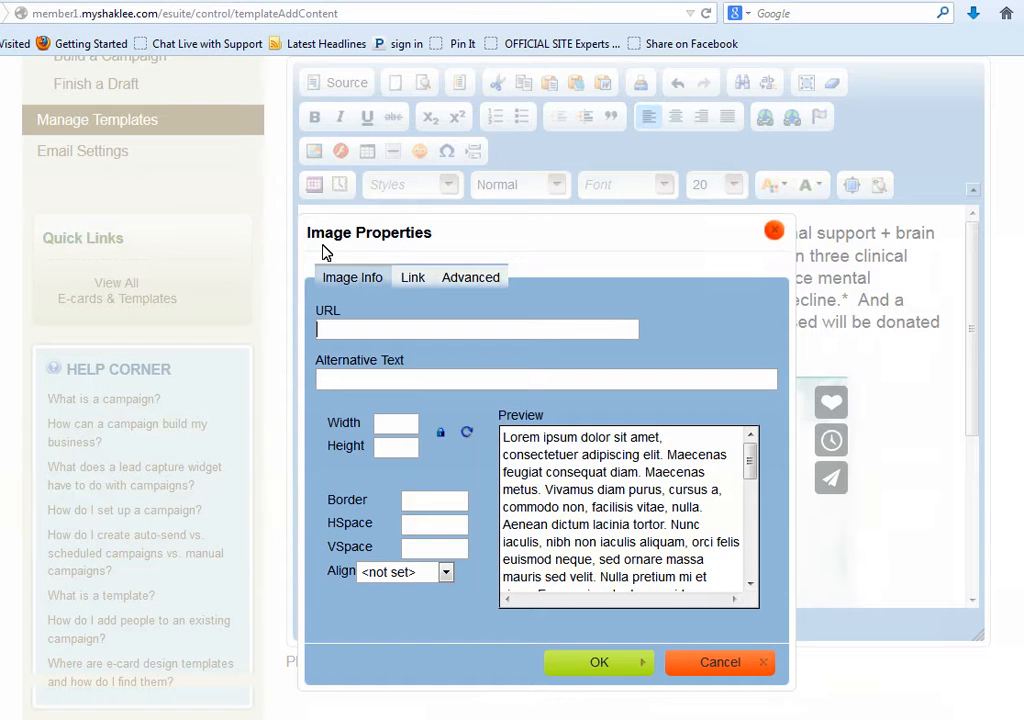
pyautogui.hotkey('ctrl', 'v')
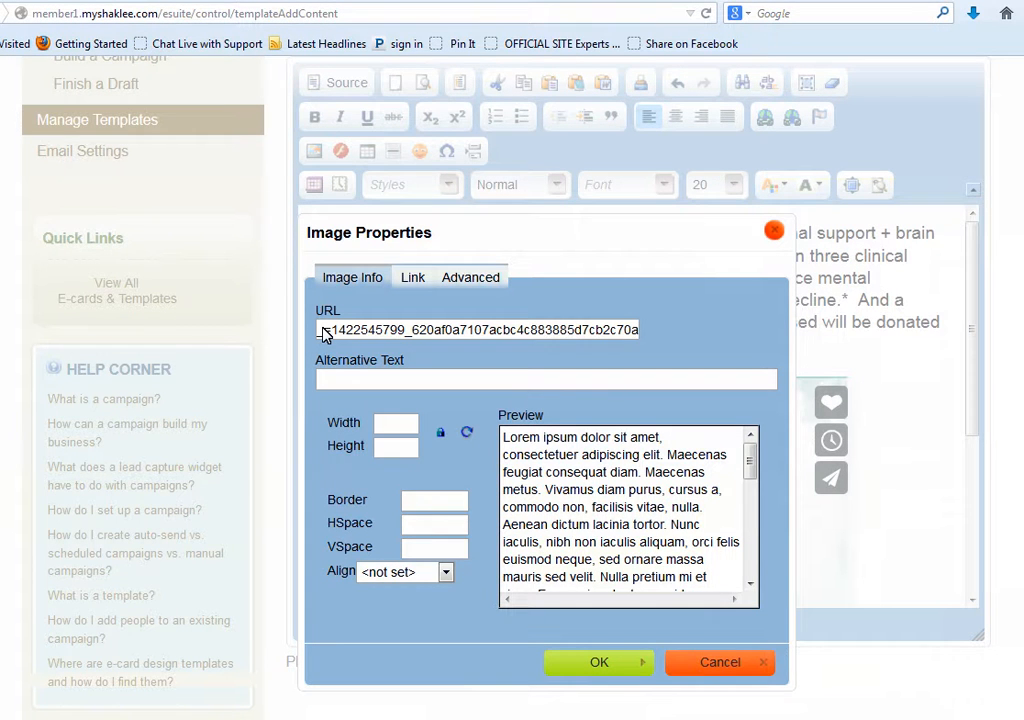
pyautogui.click(330, 379)
pyautogui.write('MindWorks by ')
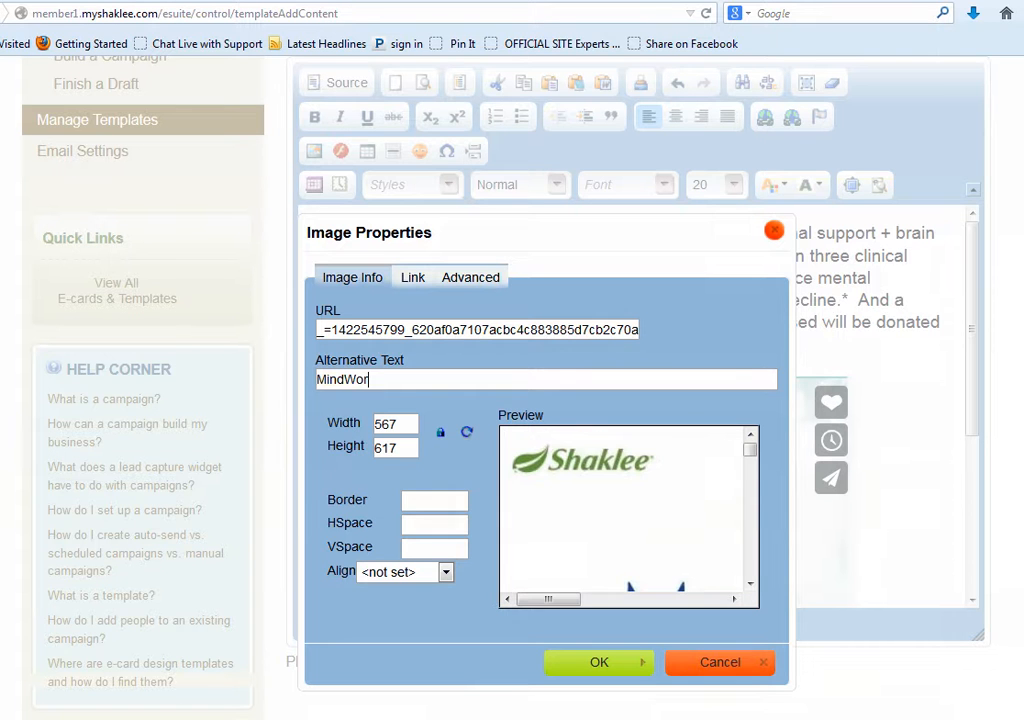
pyautogui.write('Shaklee')
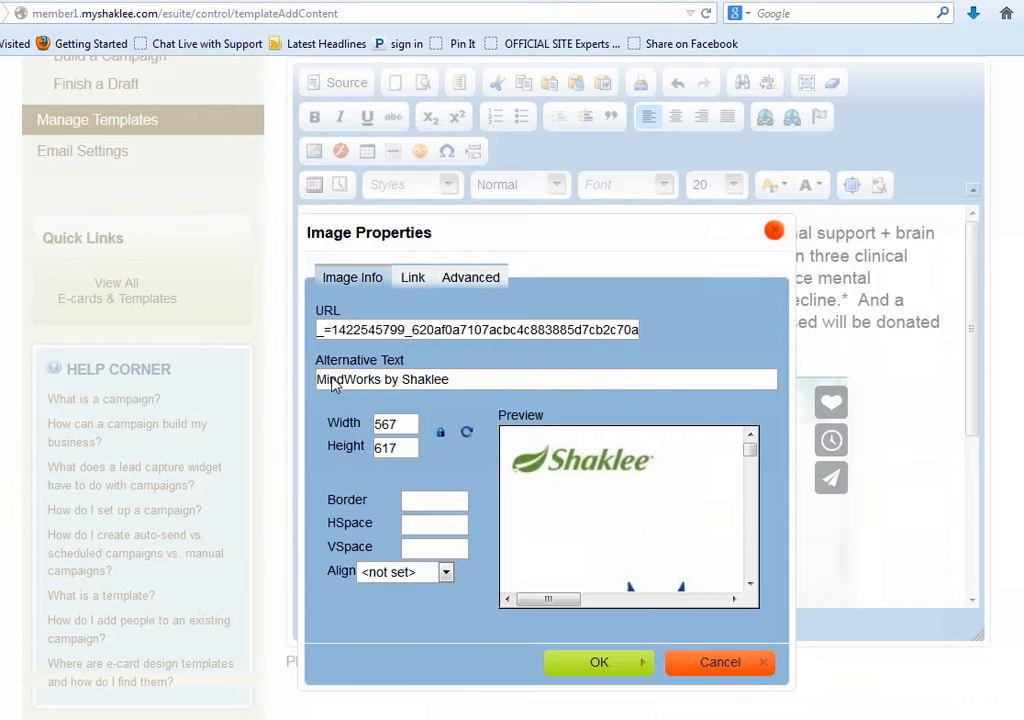
# Set the image's width to 267 with its proportions locked
pyautogui.click(384, 420)
pyautogui.press('BackSpace')
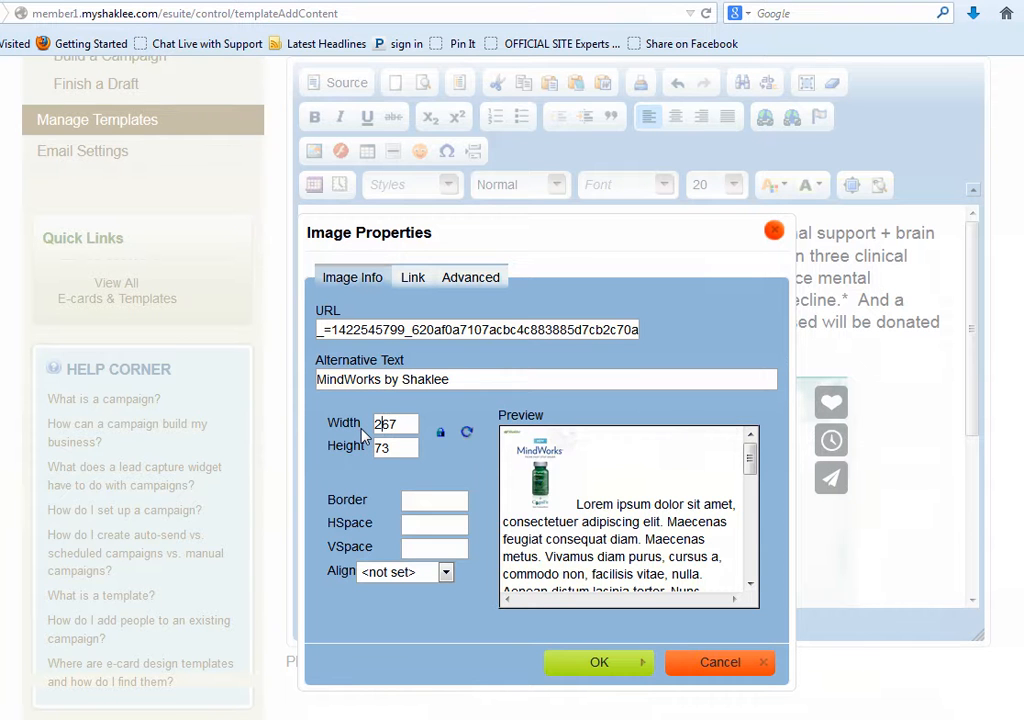
pyautogui.write('291')
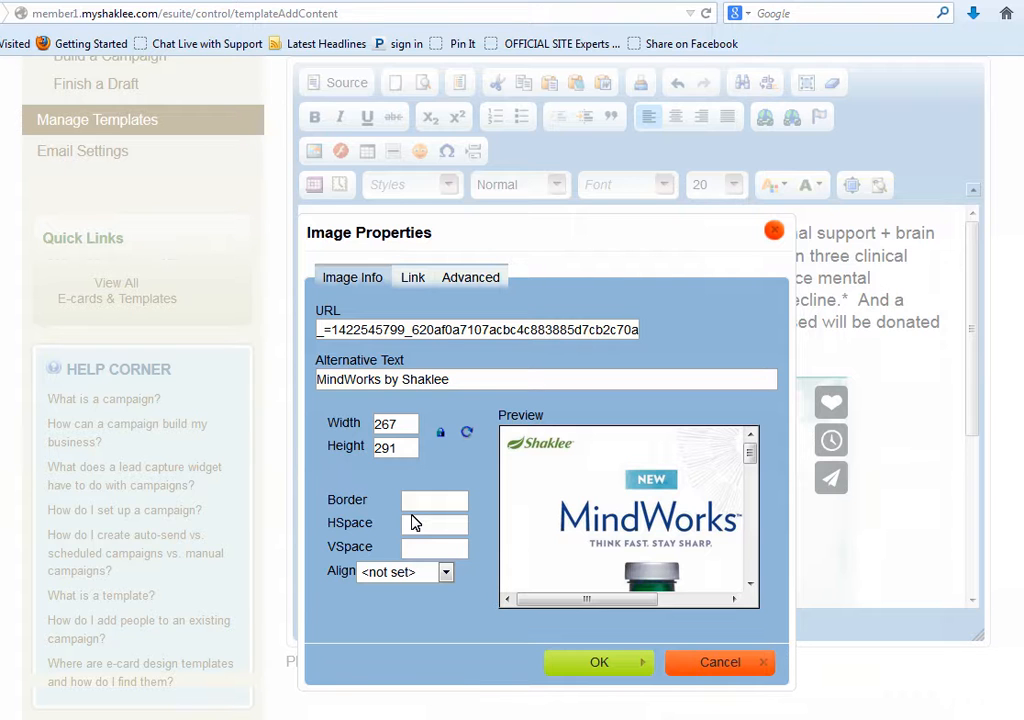
# Set the image's horizontal space to 4, vertical space to 2 and alignment to Left, and insert it into the template body
pyautogui.write('4')
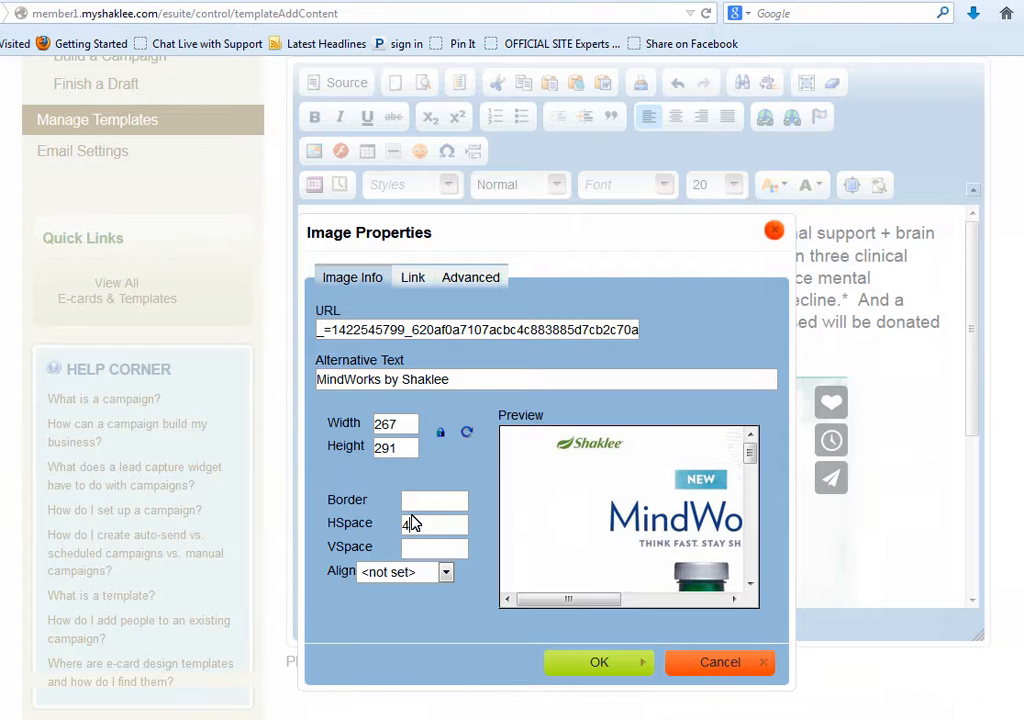
pyautogui.click(403, 541)
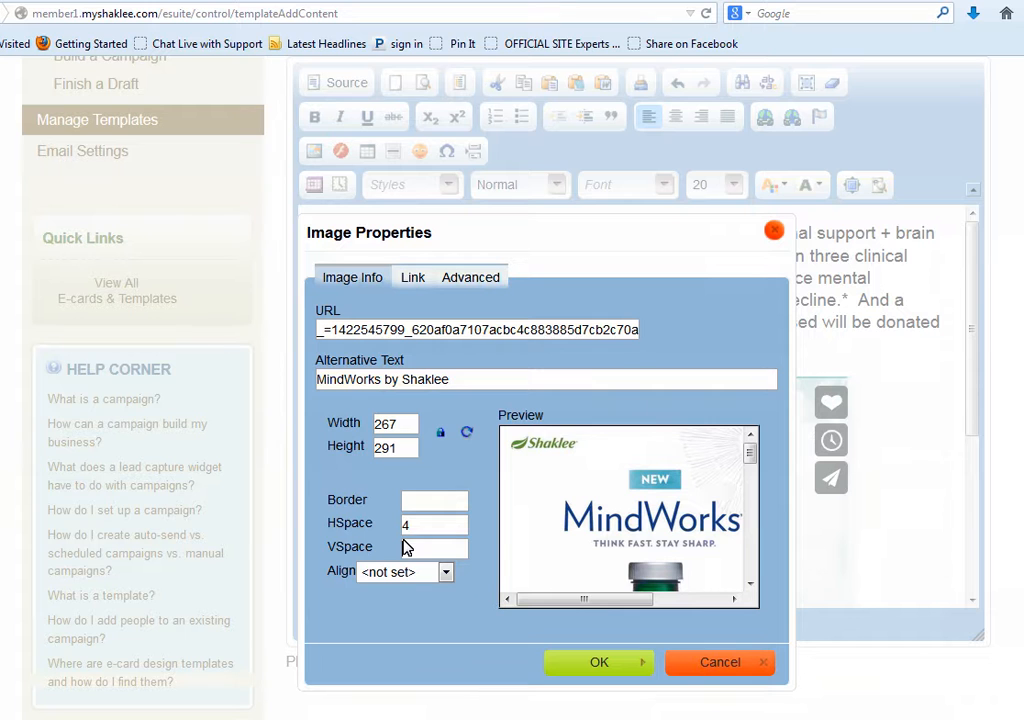
pyautogui.write('2')
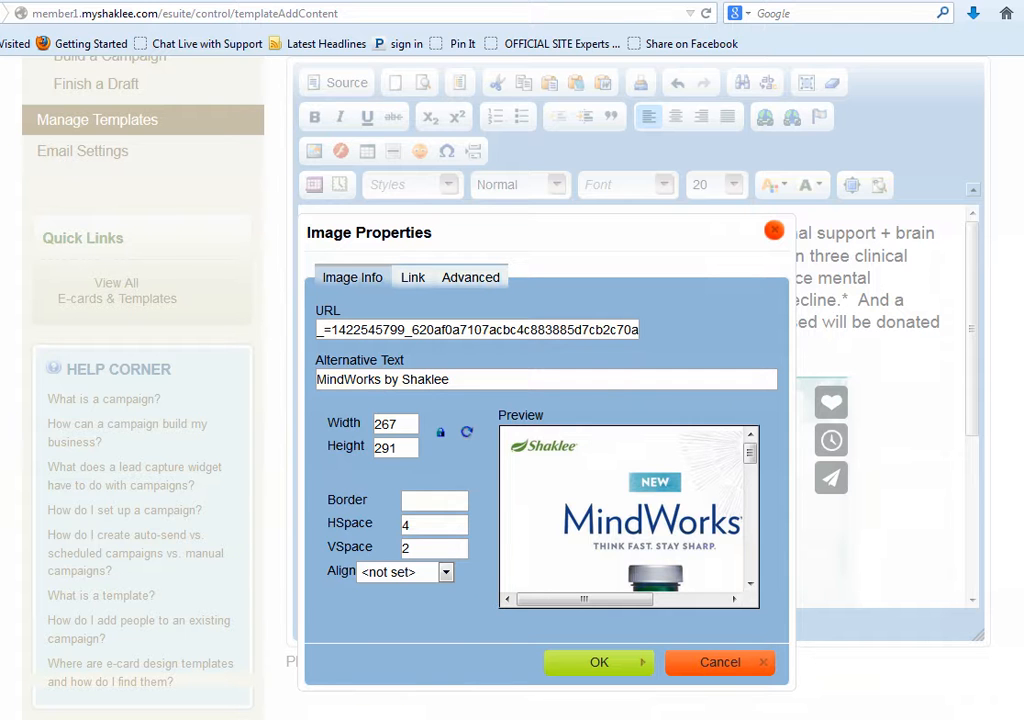
pyautogui.click(368, 576)
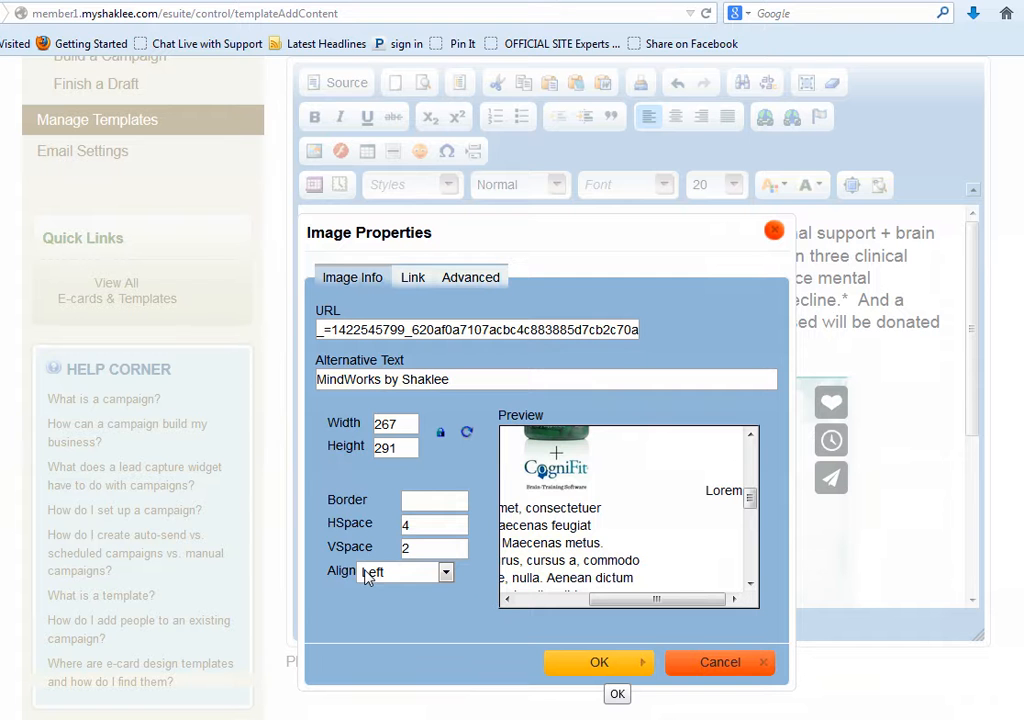
pyautogui.click(599, 663)
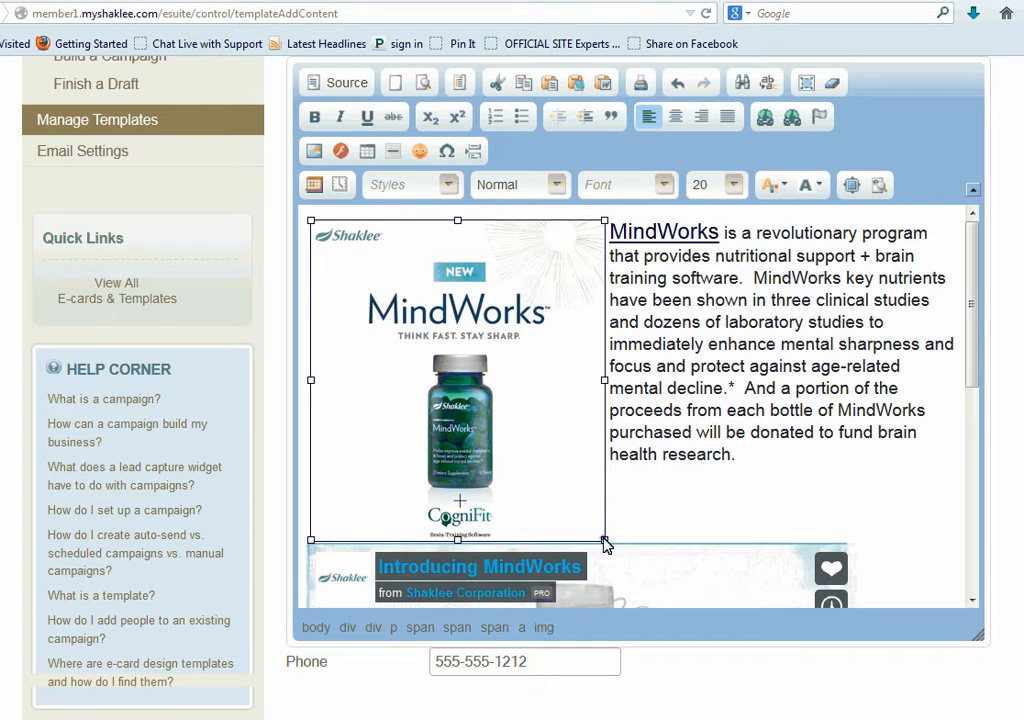
# Shrink the inserted MindWorks image beside the intro text and save the template content to open its preview
pyautogui.moveTo(606, 539); pyautogui.dragTo(598, 537)
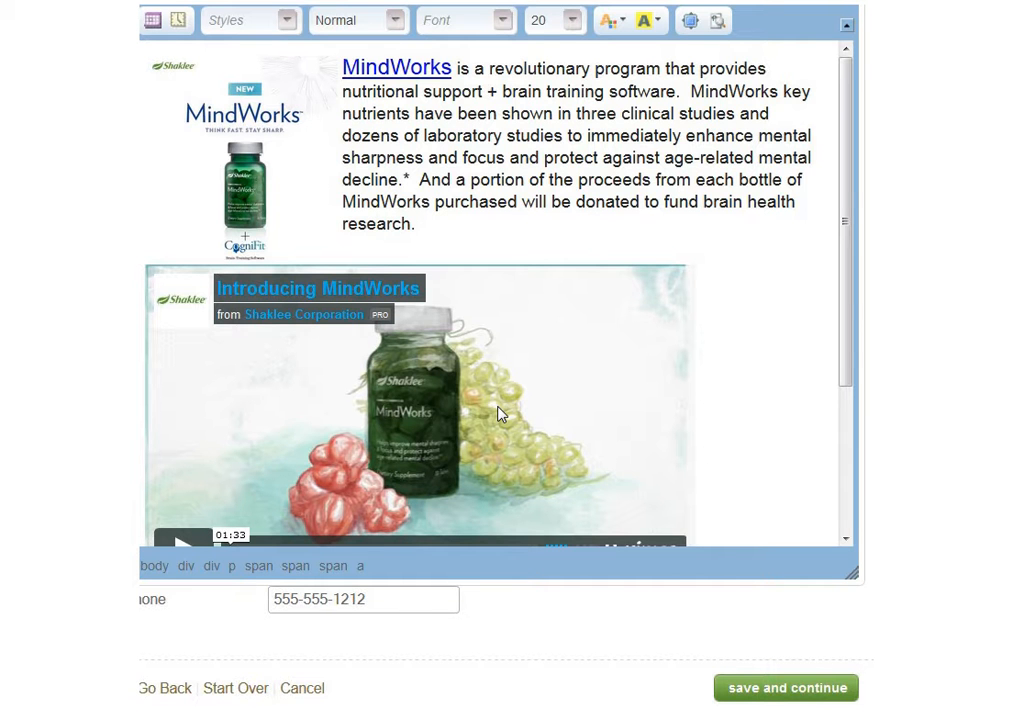
pyautogui.click(782, 687)
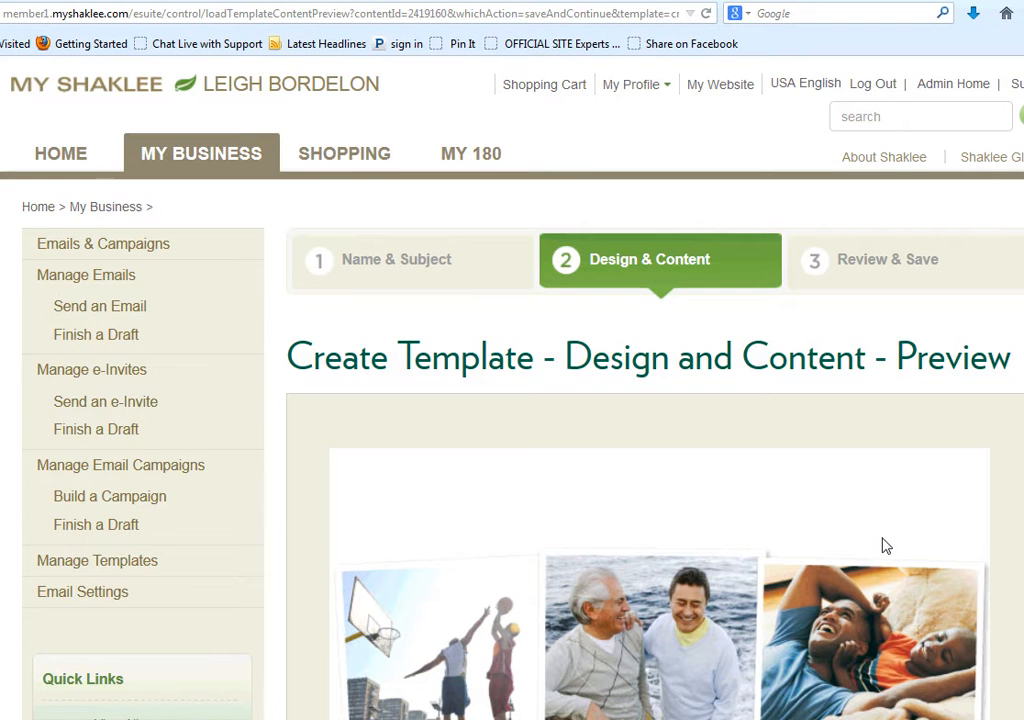
# Check the template preview down to the signature and continue to the Review & Save stage
pyautogui.scroll(-5, 880, 544)
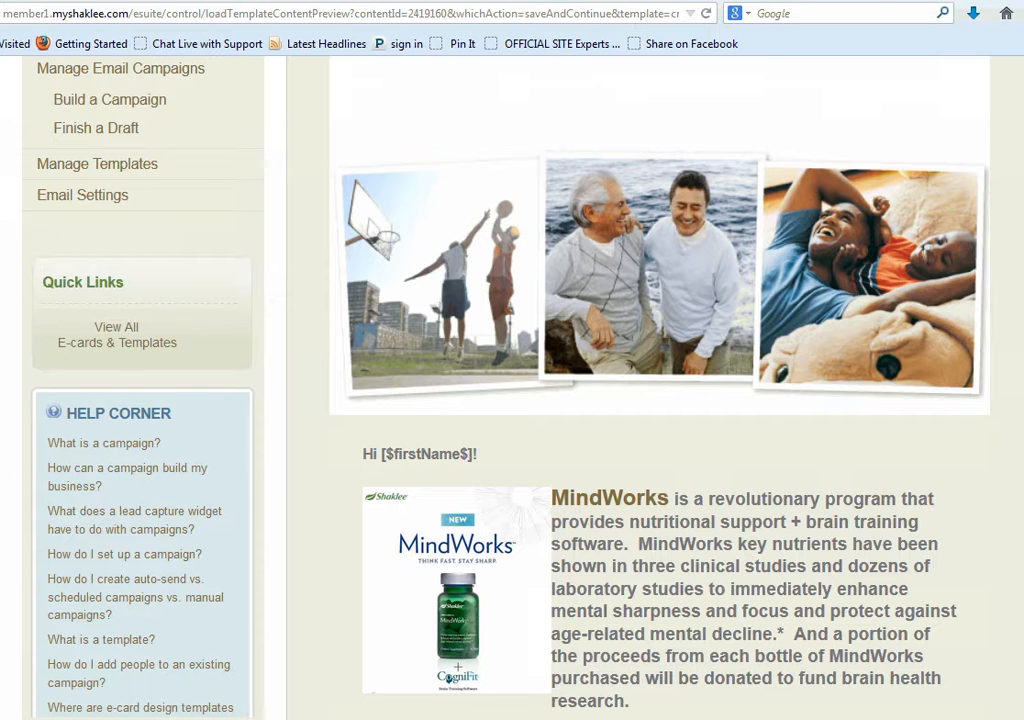
pyautogui.scroll(-5, 930, 550)
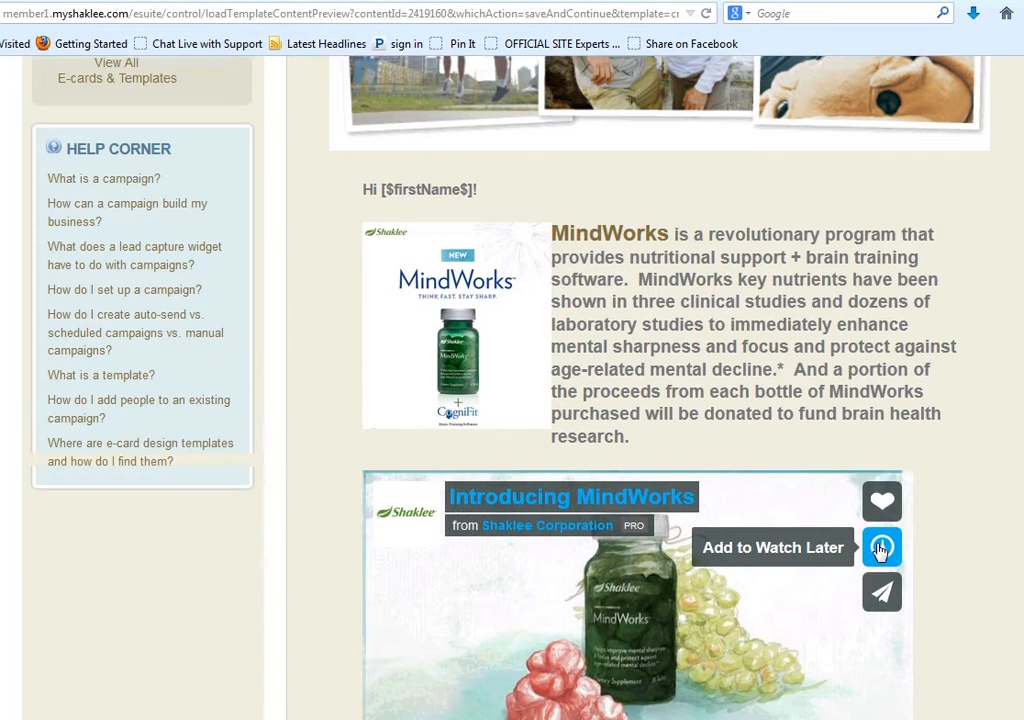
pyautogui.scroll(-2, 988, 555)
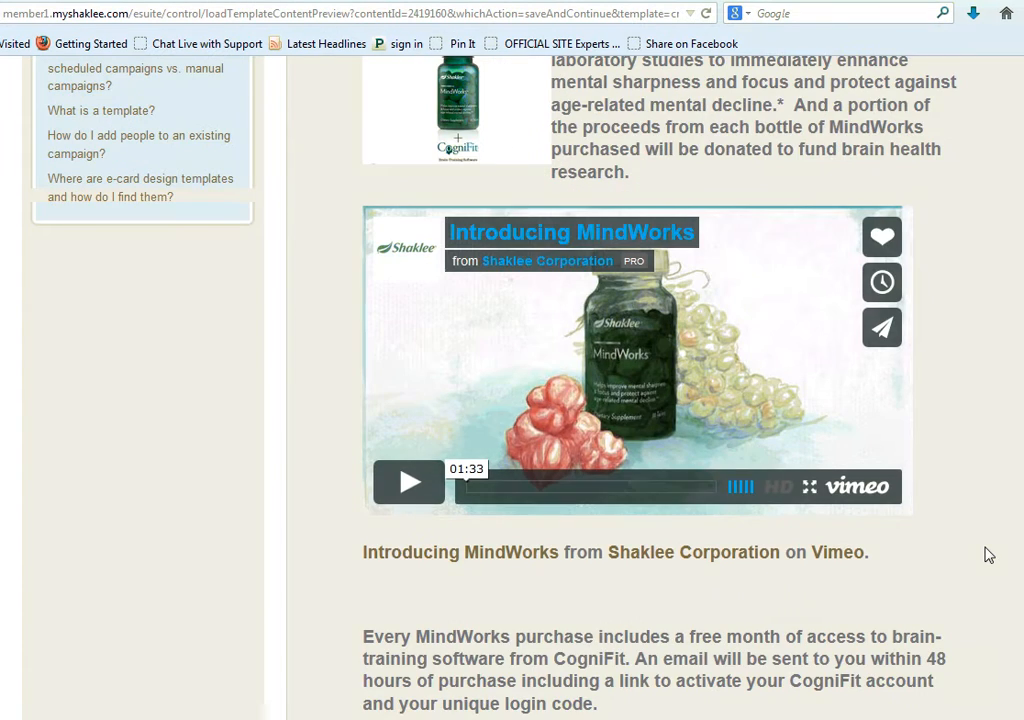
pyautogui.scroll(-2, 988, 555)
pyautogui.scroll(-5, 975, 555)
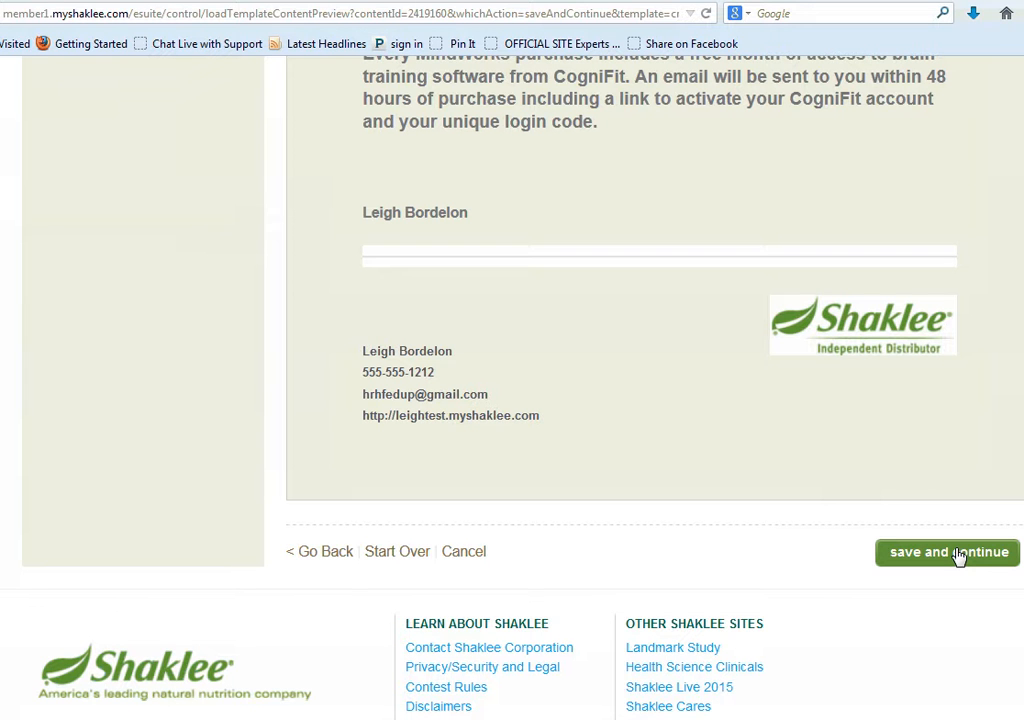
pyautogui.click(958, 556)
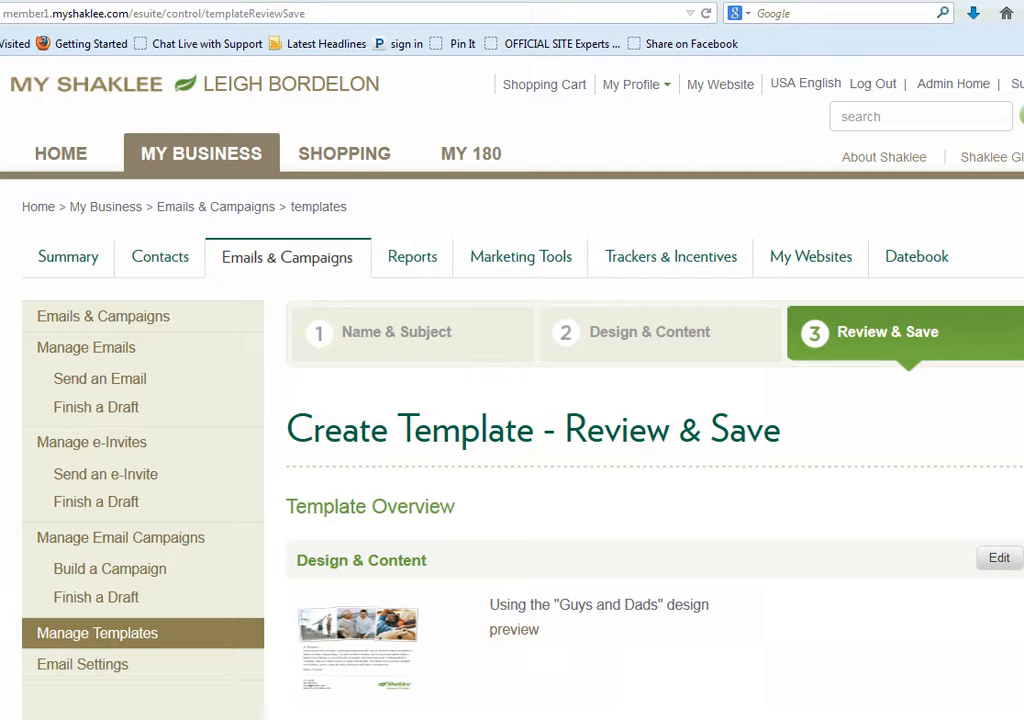
# Review the template overview and content, and save the template
pyautogui.scroll(-4, 816, 404)
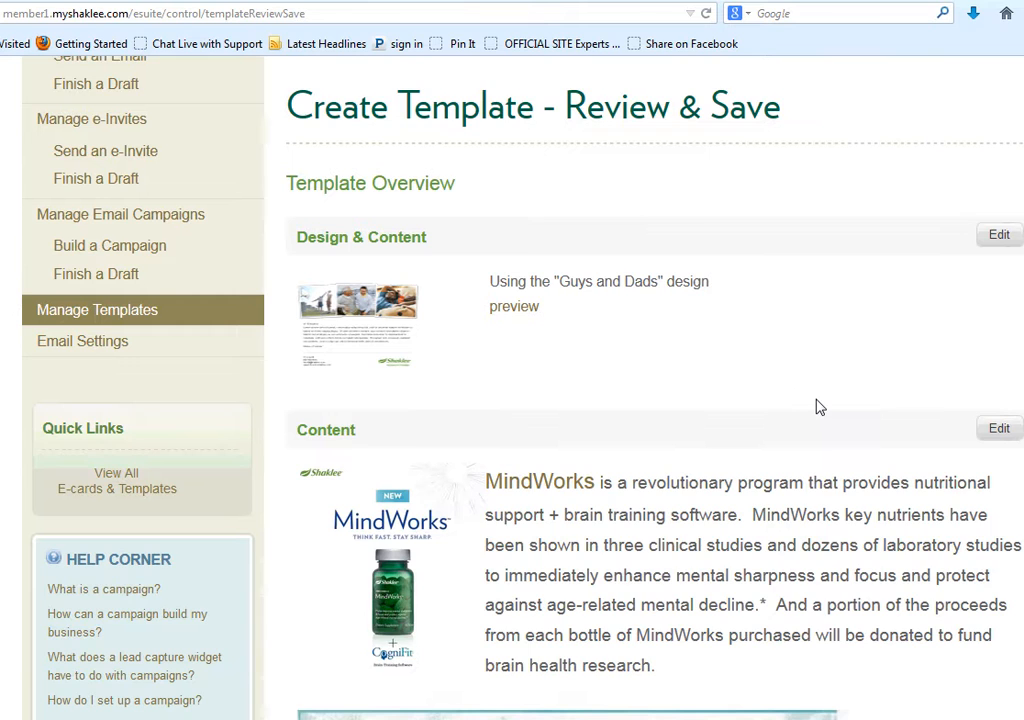
pyautogui.scroll(-3, 816, 404)
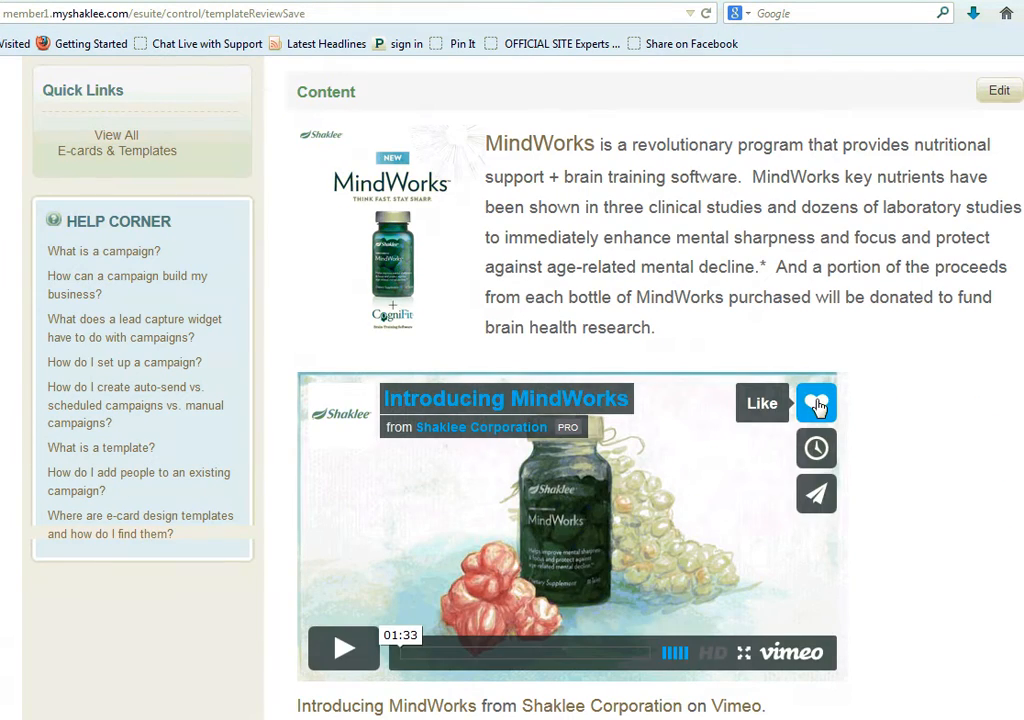
pyautogui.scroll(-3, 860, 278)
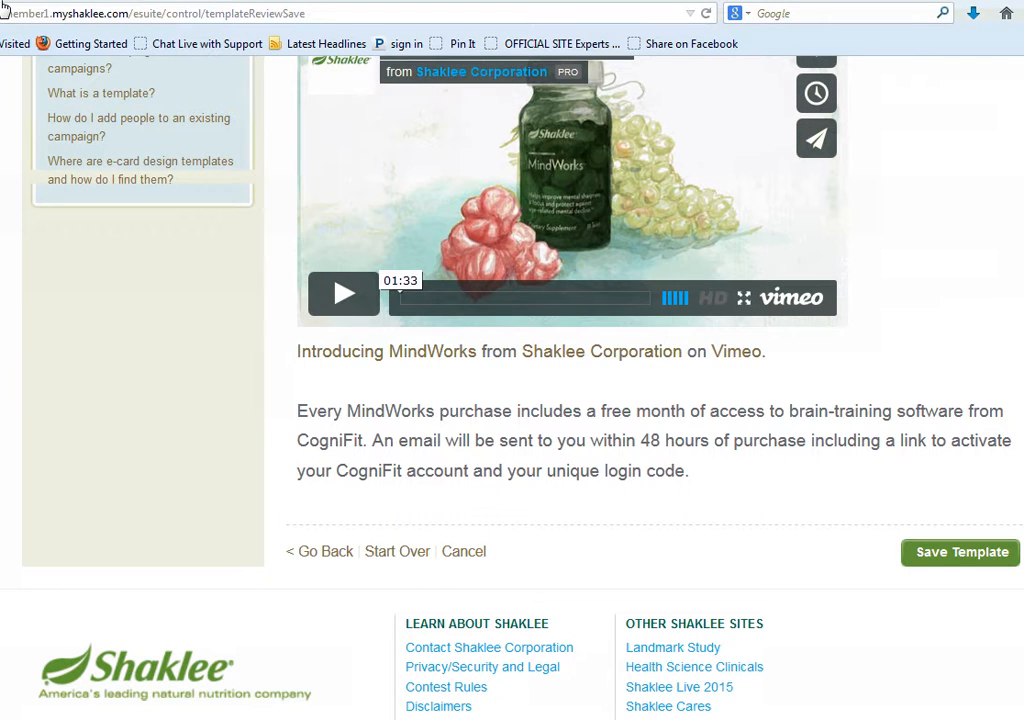
pyautogui.click(945, 556)
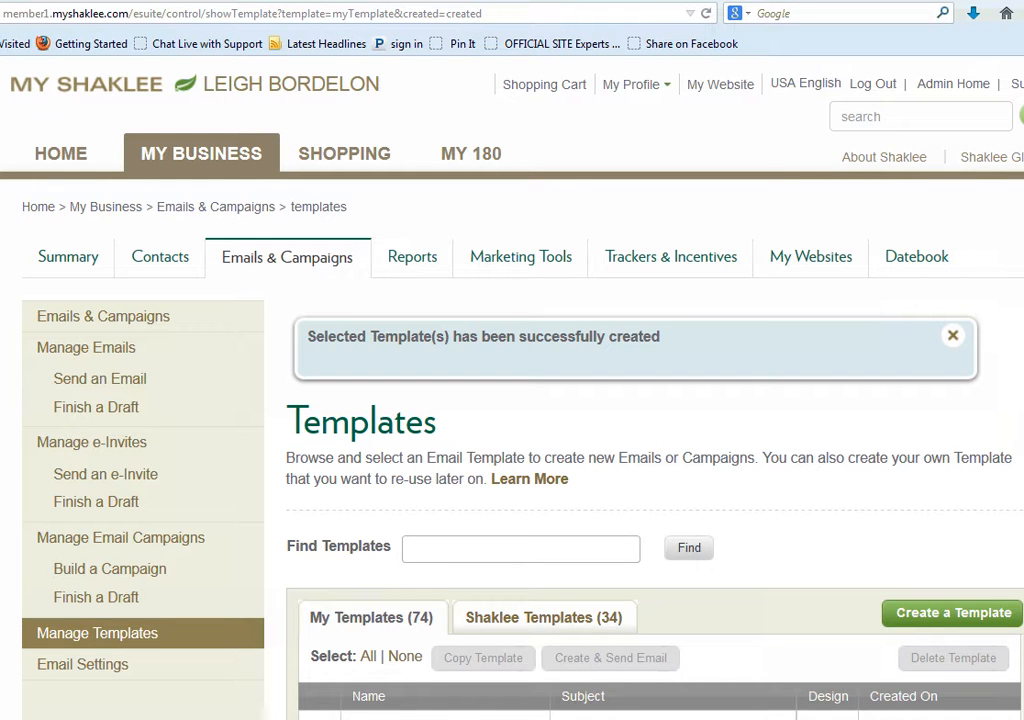
# Select the MindWorks template created October 1, 2014 in the saved templates and start creating an email from it
pyautogui.scroll(-5, 903, 551)
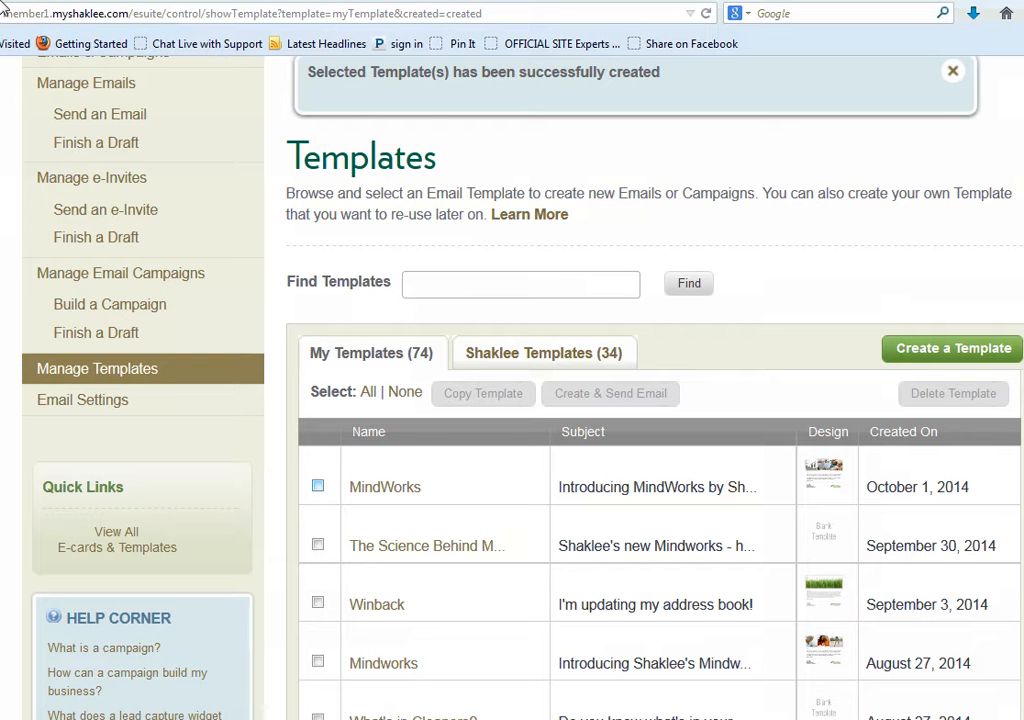
pyautogui.click(318, 487)
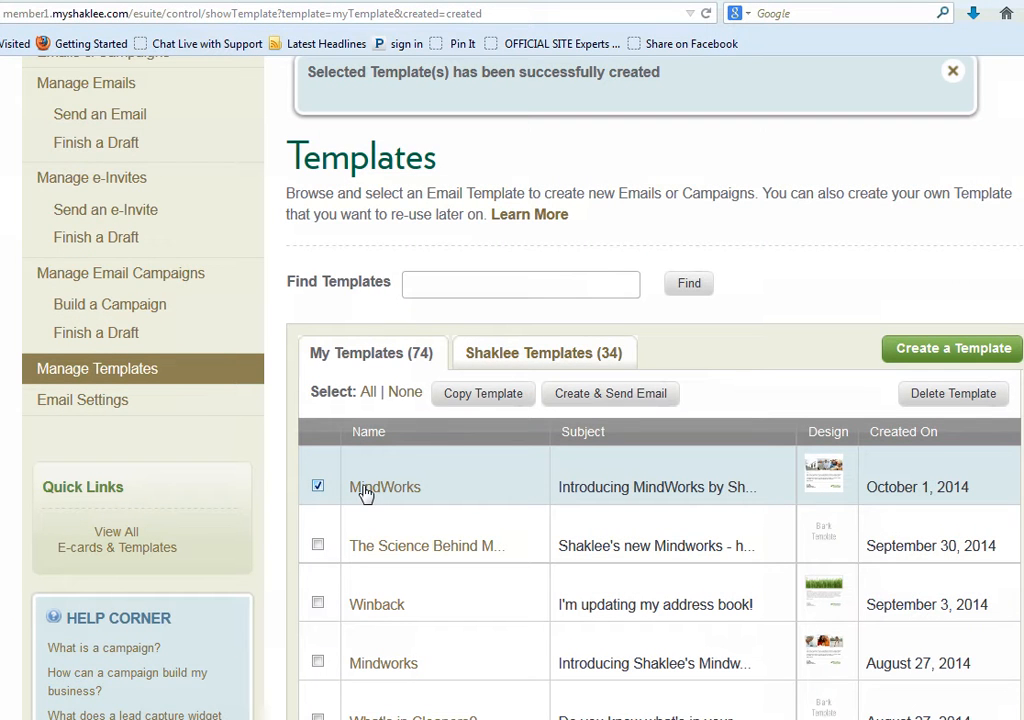
pyautogui.click(600, 396)
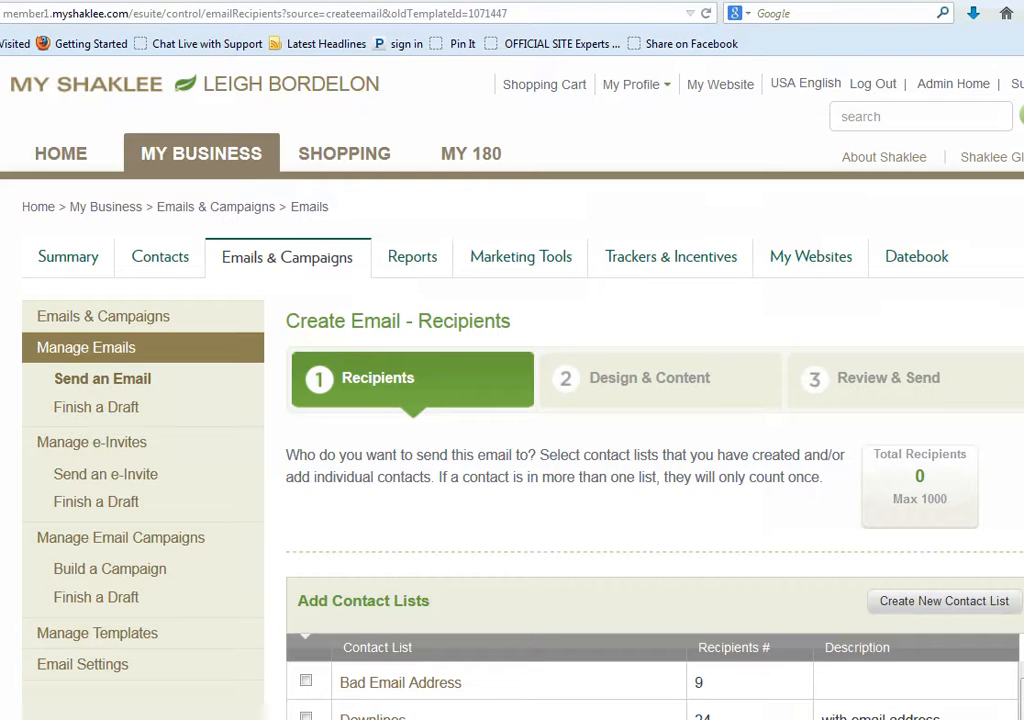
# Choose the Leads contact list as the email's recipients and continue to the design stage
pyautogui.scroll(-4, 366, 283)
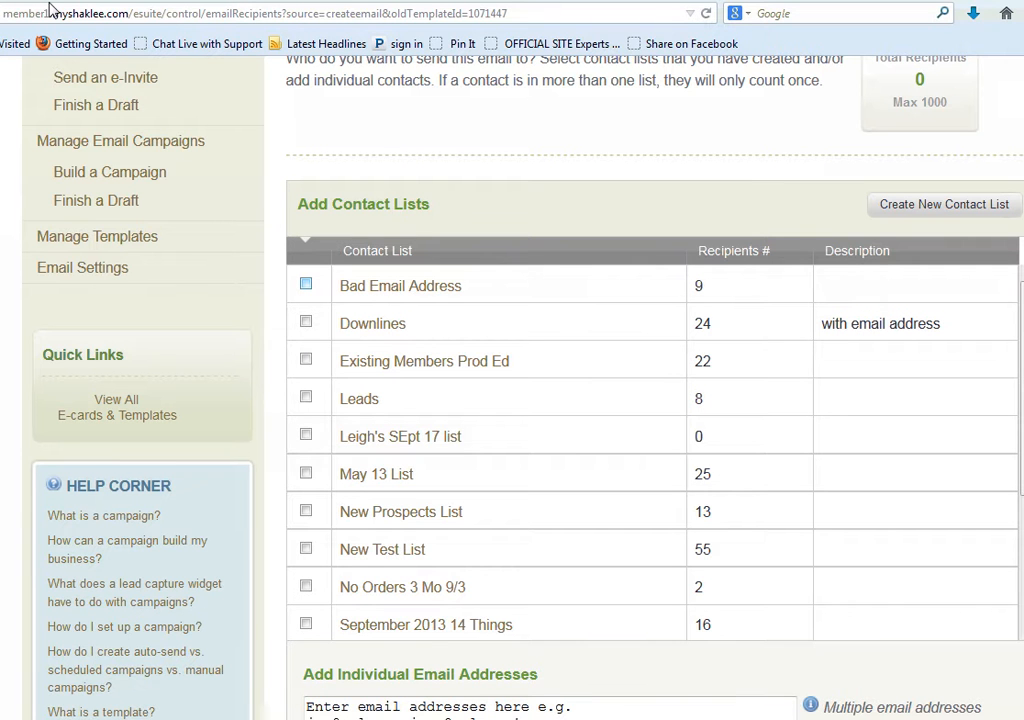
pyautogui.click(306, 397)
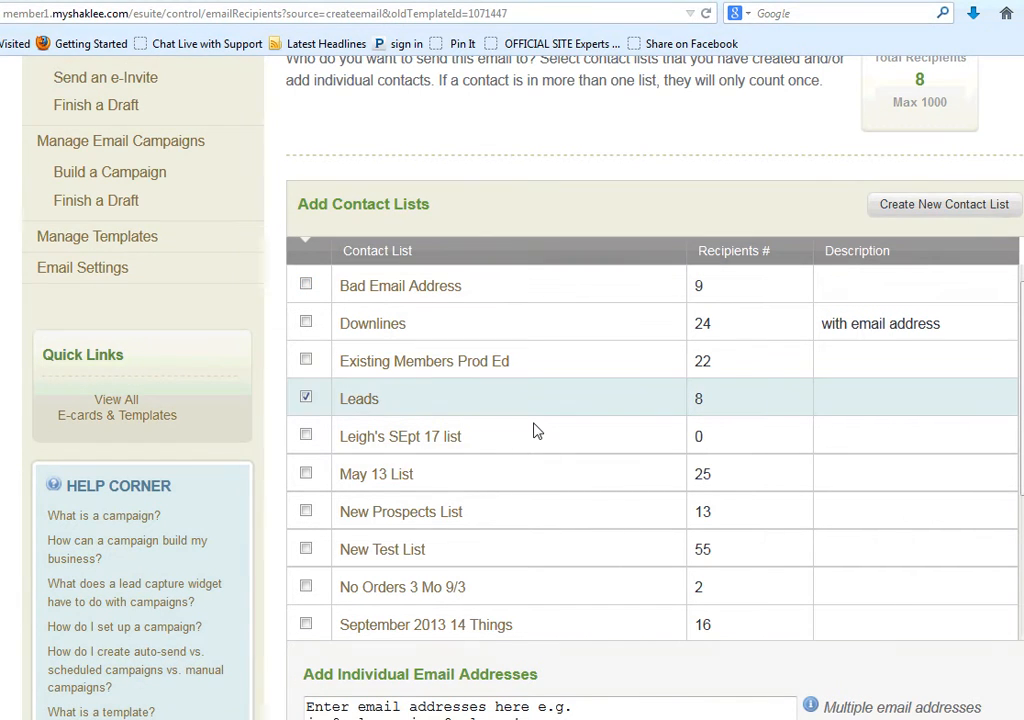
pyautogui.scroll(-1, 930, 403)
pyautogui.scroll(-3, 930, 403)
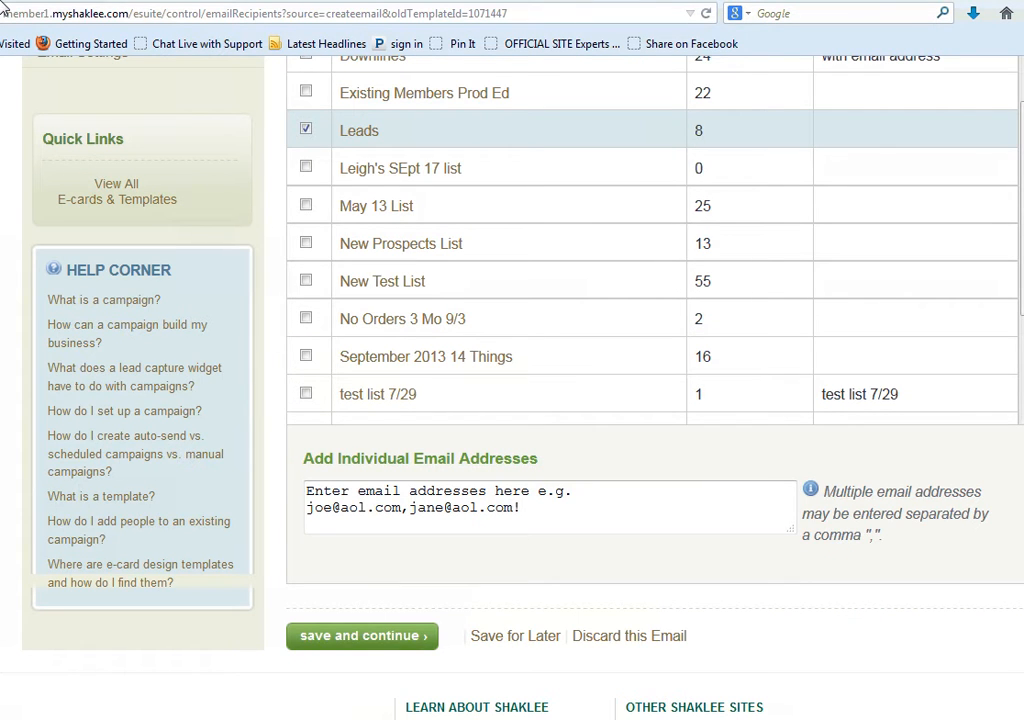
pyautogui.click(355, 637)
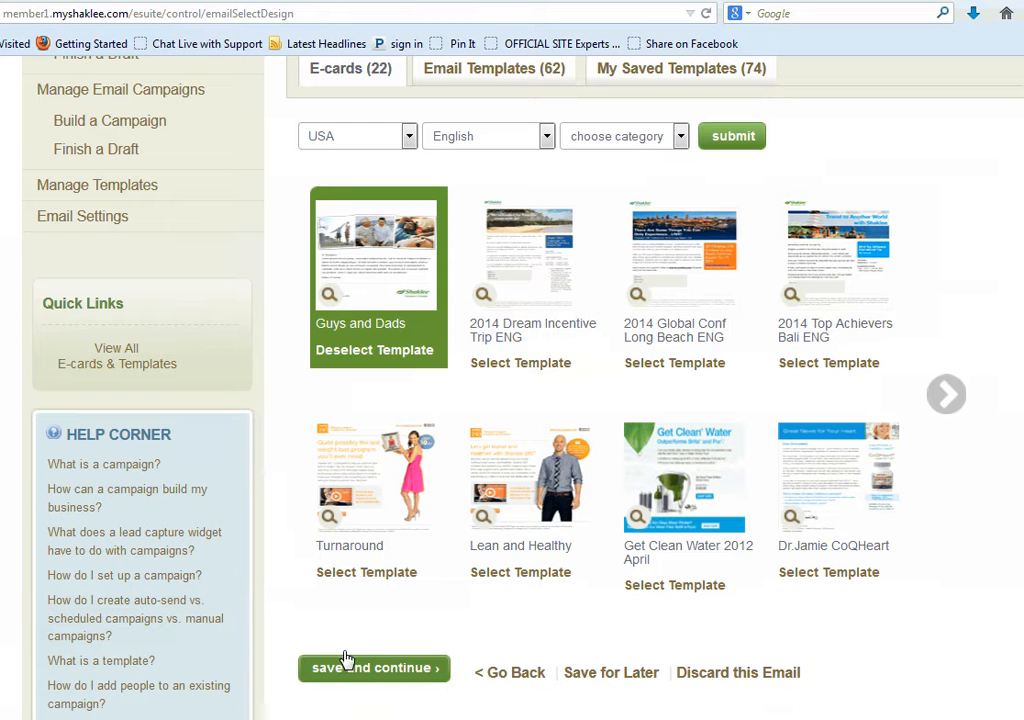
# Keep the "Guys and Dads" design and the template's content for the email, and proceed to its preview
pyautogui.click(331, 672)
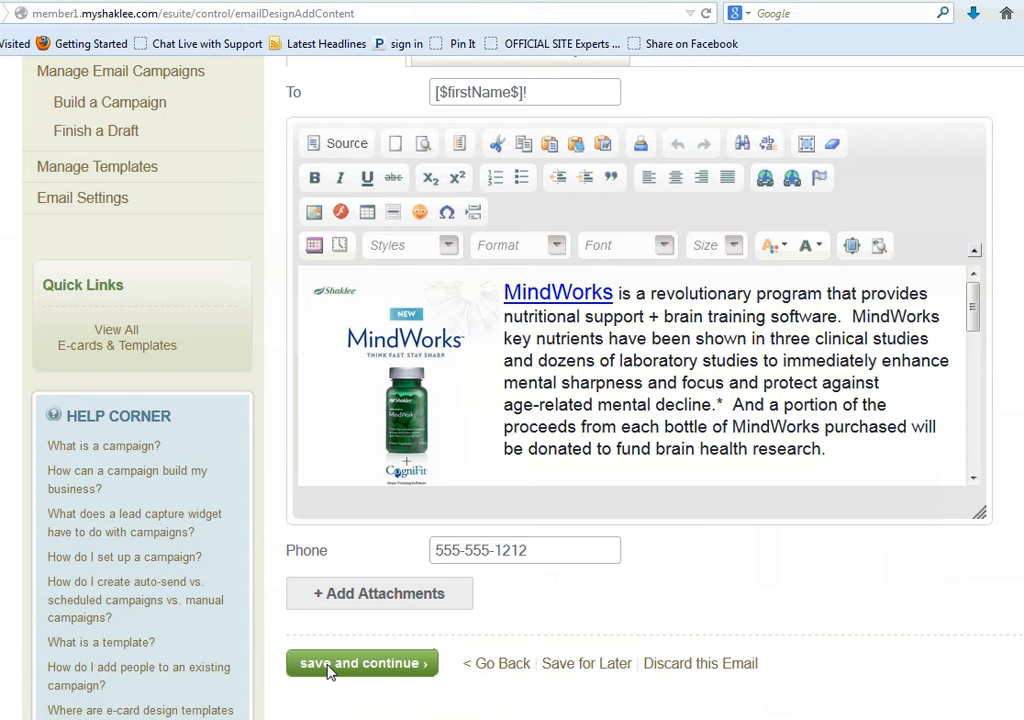
pyautogui.click(299, 664)
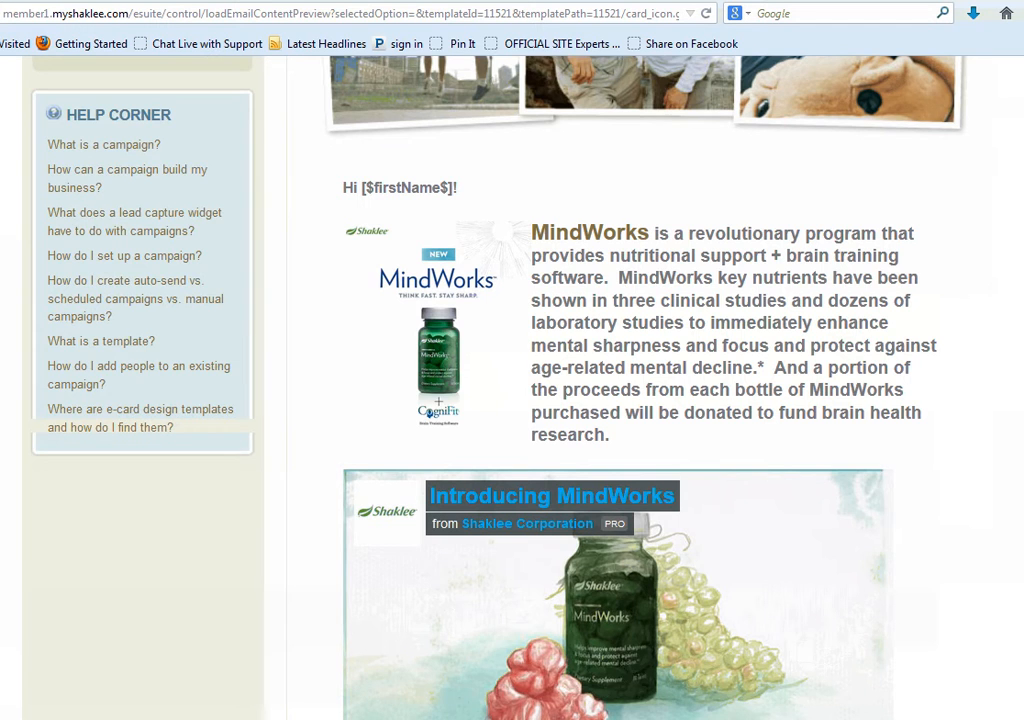
# Accept the email preview and send the email to the Leads list with the antispam rules agreed to
pyautogui.scroll(-10, 357, 594)
pyautogui.click(357, 594)
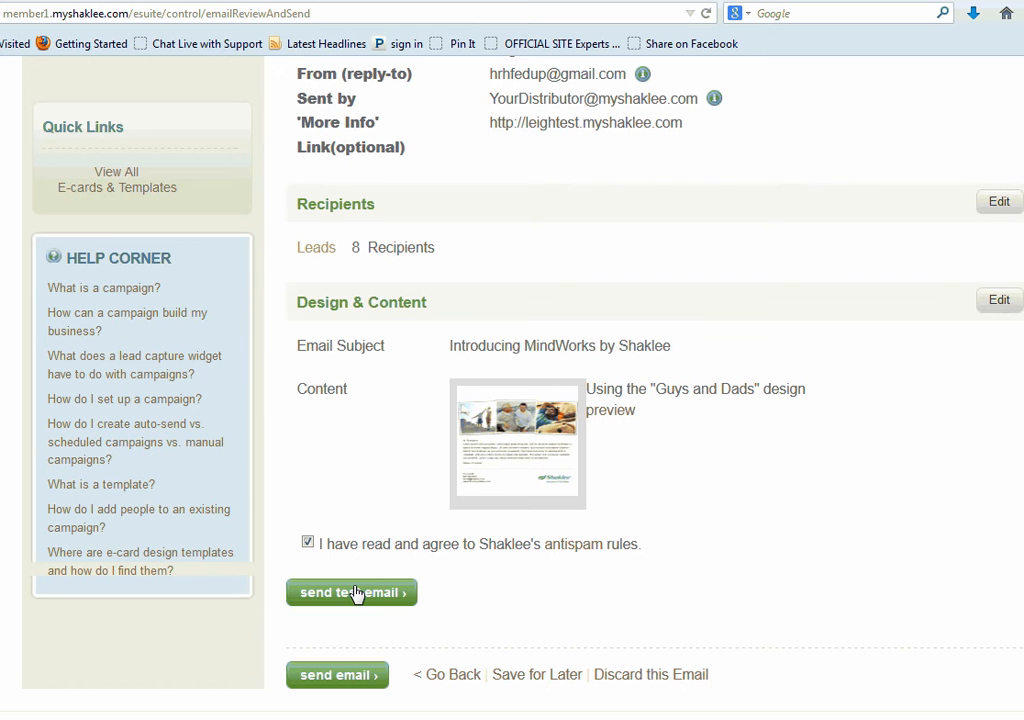
pyautogui.click(327, 682)
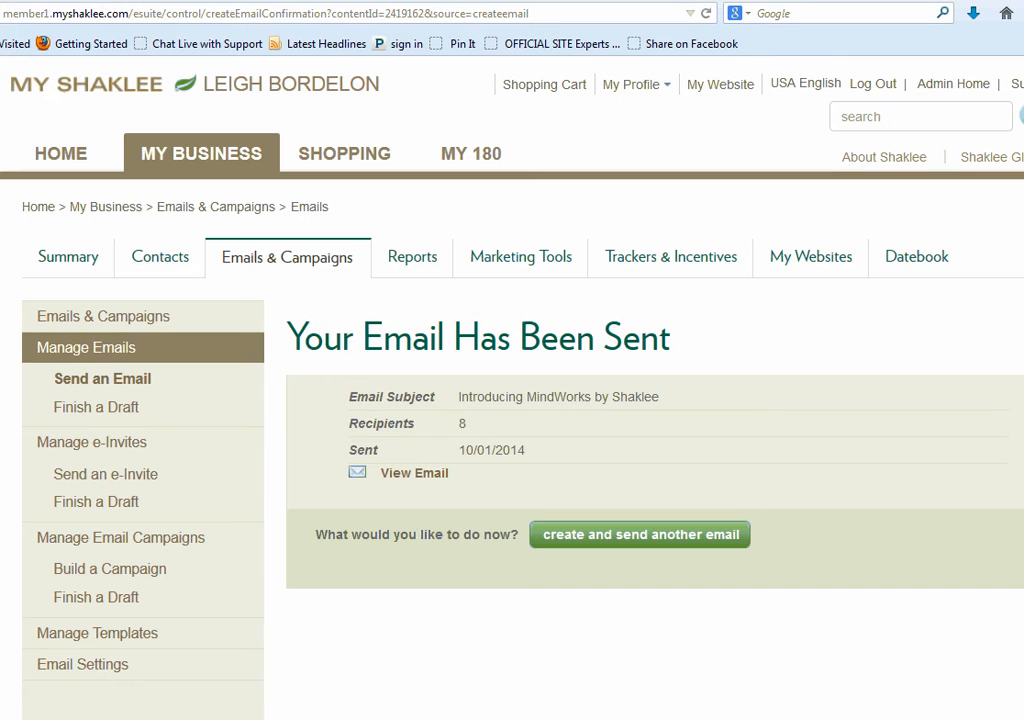